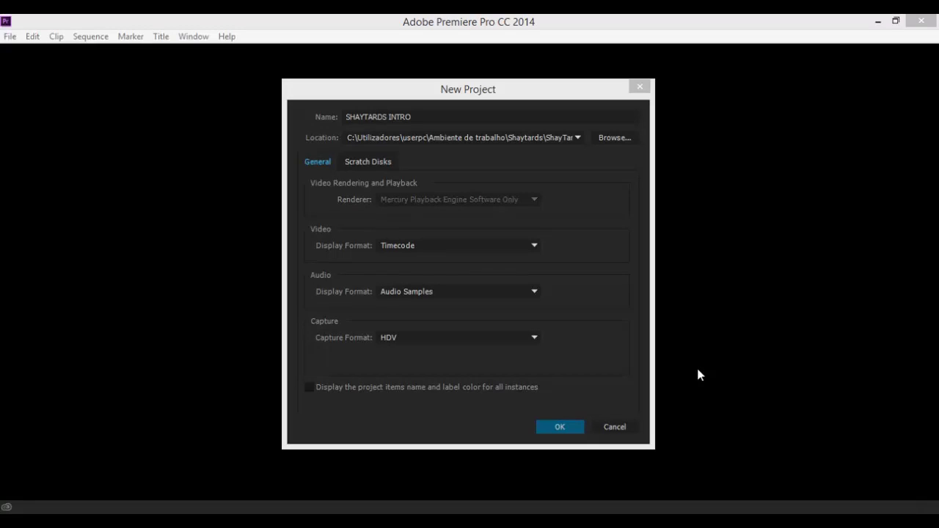
- Create the SHAYTARDS INTRO project and bring up the media import window
left_click(562, 431)
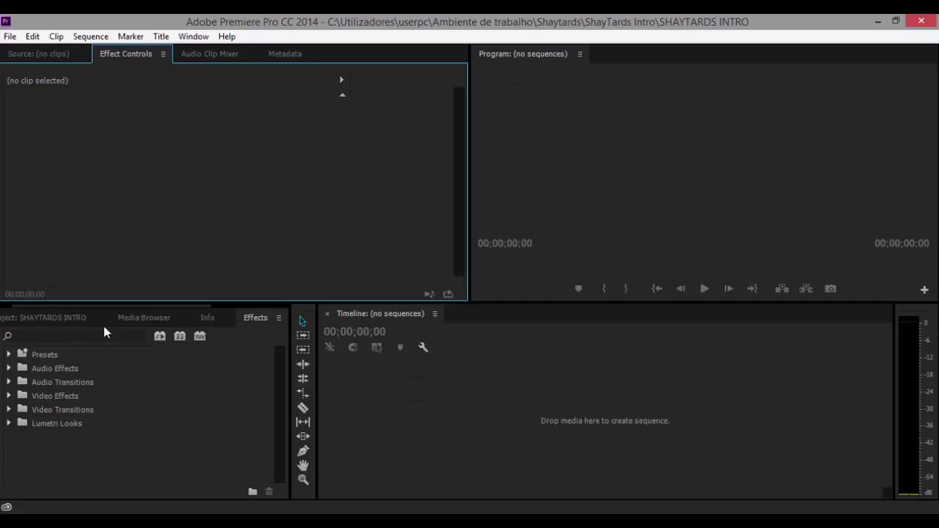
left_click(83, 321)
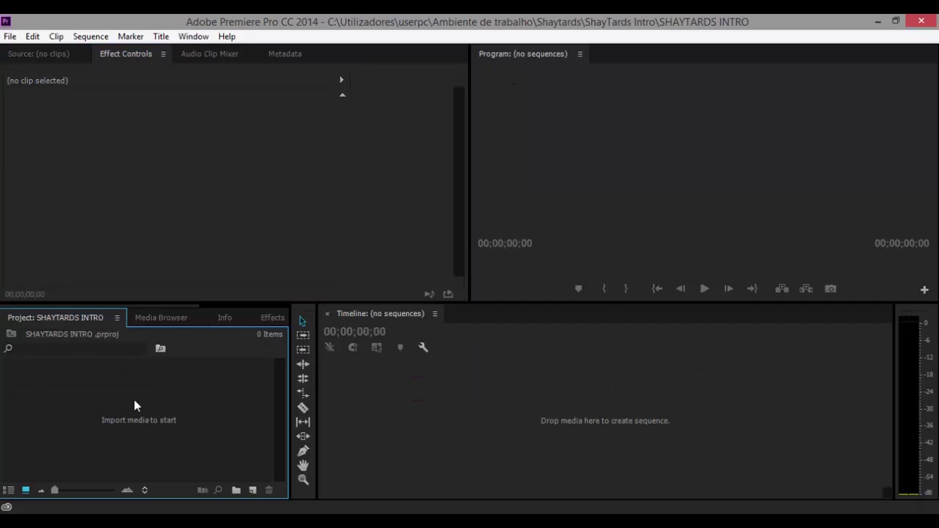
double_click(135, 405)
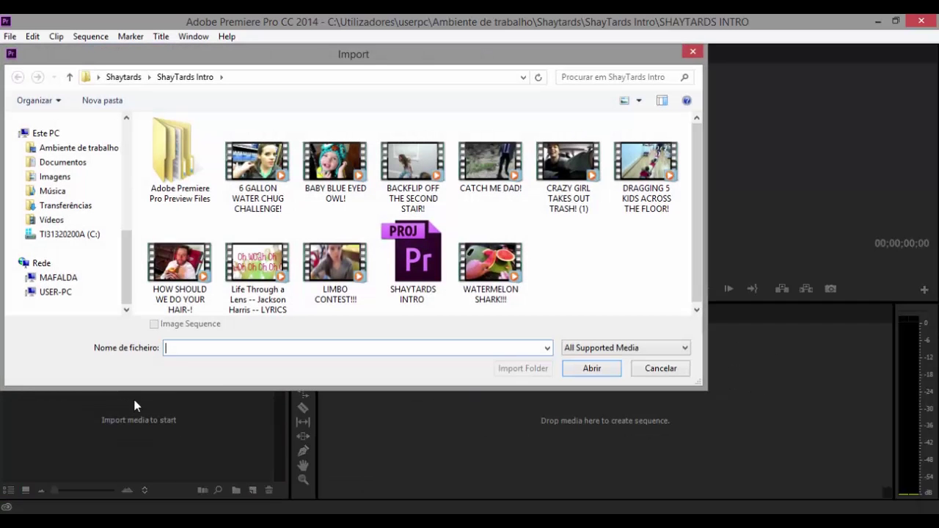
- Select all ten ShayTards Intro videos, including Life Through a Lens, and import them
left_click(254, 189)
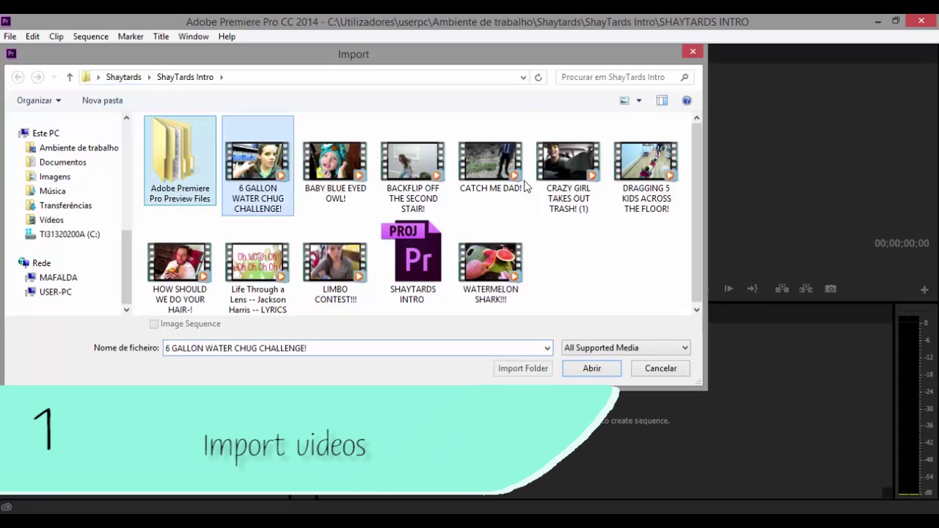
left_click(644, 165, "shift")
left_click(169, 273, "ctrl")
left_click(257, 268, "ctrl")
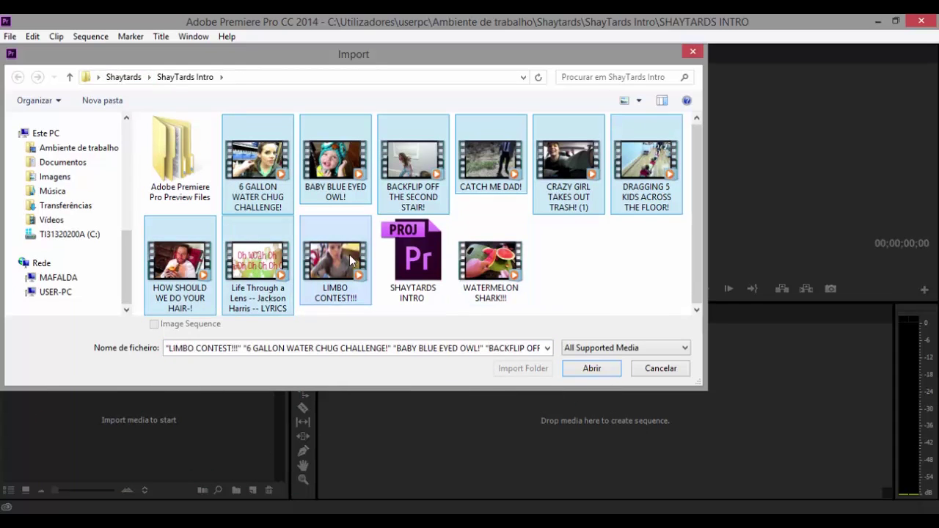
left_click(335, 264, "ctrl")
left_click(490, 261, "ctrl")
left_click(600, 370)
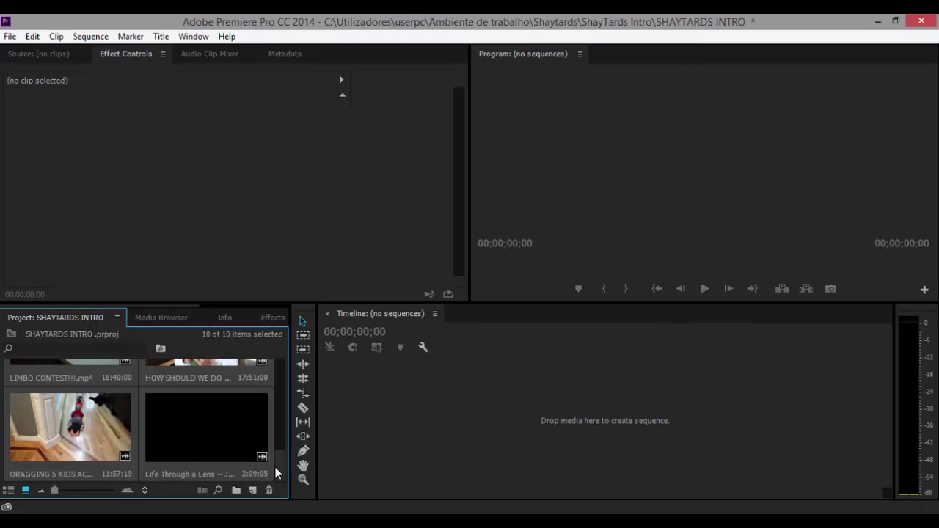
- Unlink the Life Through a Lens clip and delete its video, keeping only the audio
left_click_drag(275, 468, 282, 466)
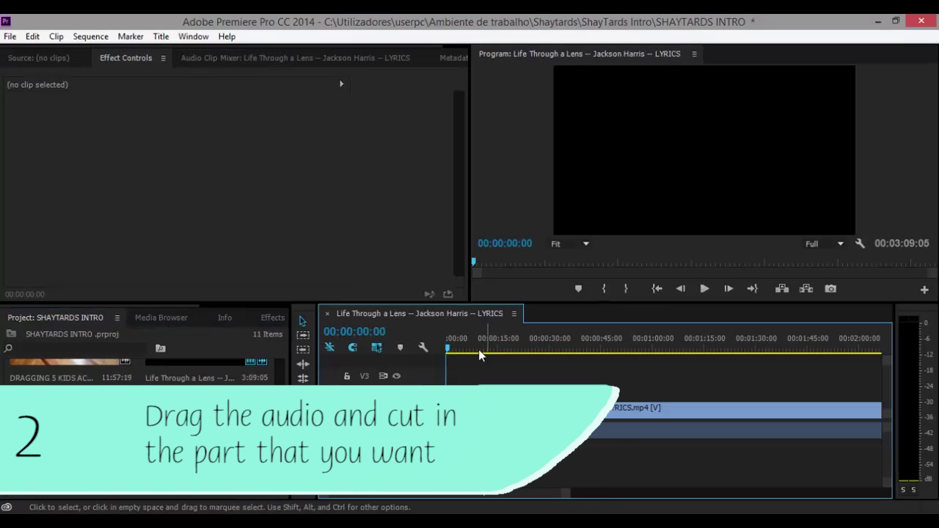
right_click(477, 408)
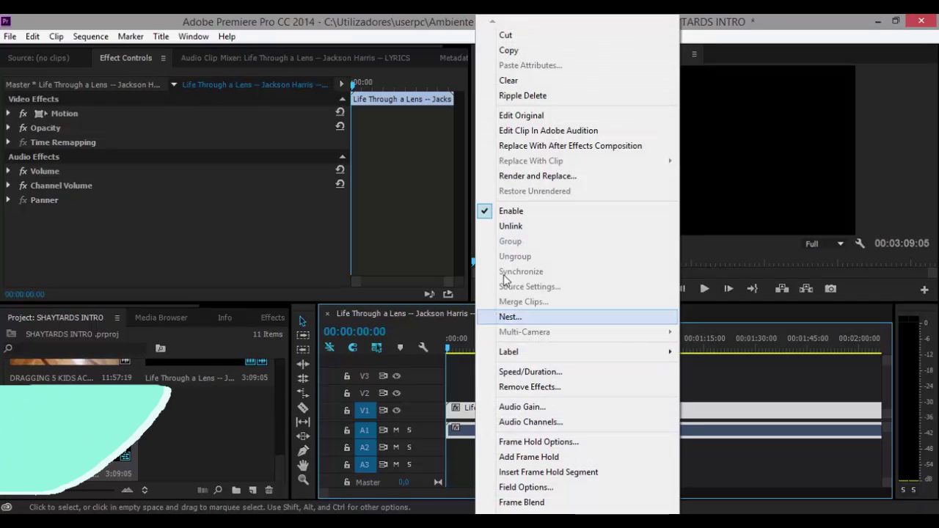
left_click(499, 225)
left_click_drag(451, 345, 459, 345)
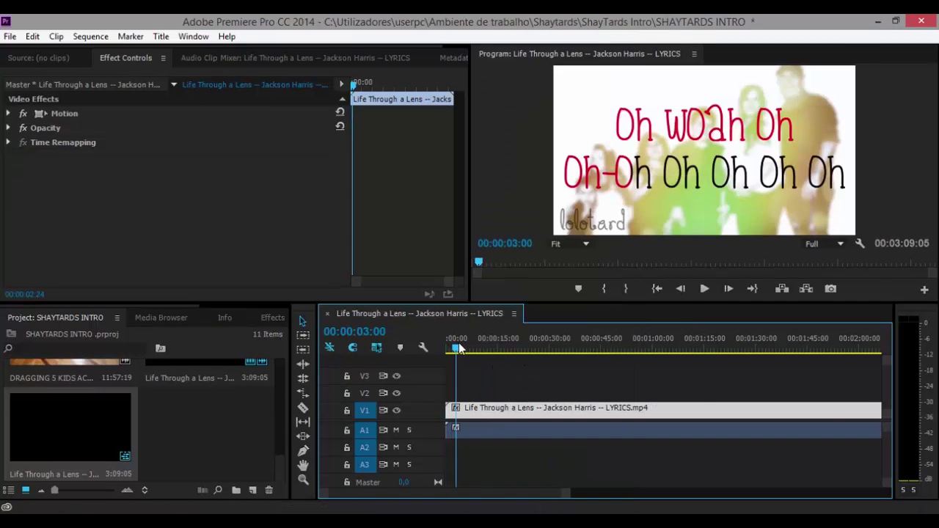
key("Delete")
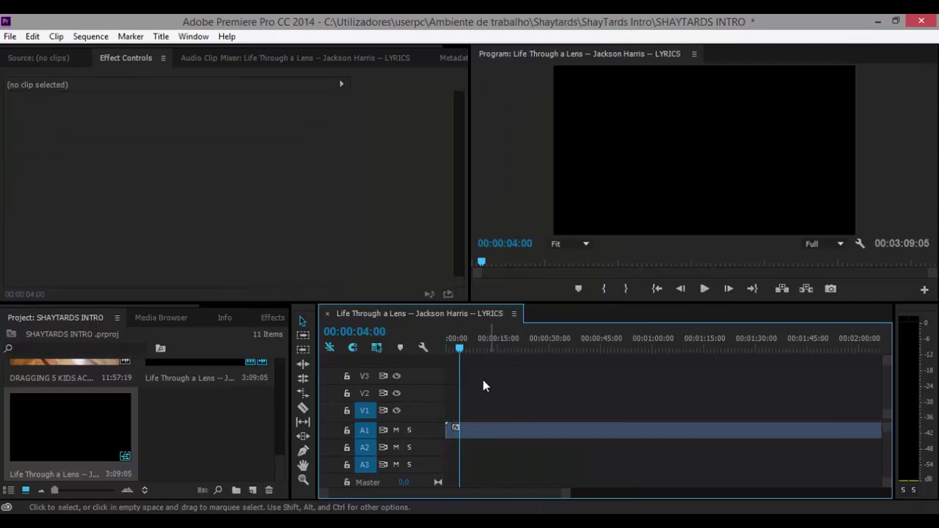
- Locate the point just before 2:00 in the song by scrubbing and playback
left_click_drag(460, 350, 527, 350)
left_click_drag(514, 489, 558, 493)
left_click(562, 346)
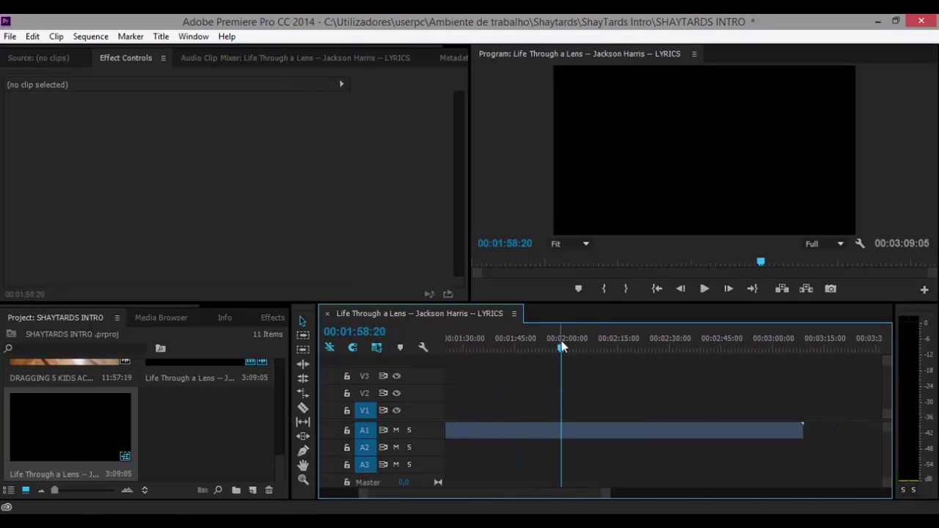
key("space")
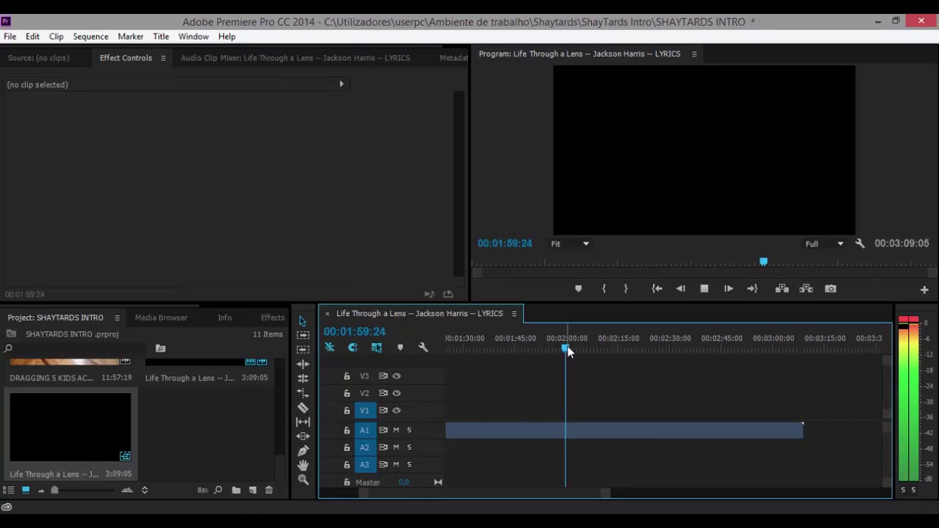
key("space")
left_click_drag(605, 493, 577, 493)
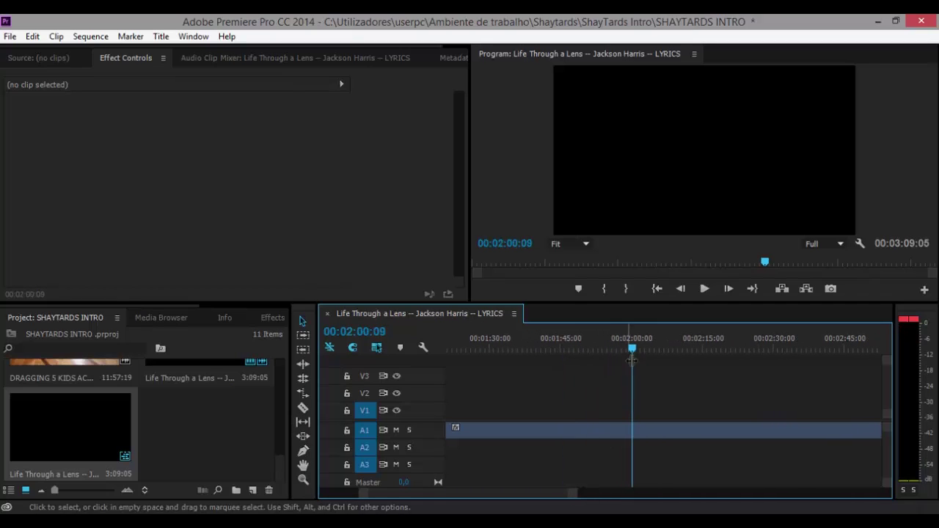
left_click_drag(632, 352, 613, 352)
- Razor the song audio at 00:01:58:06 and delete the part before the cut
left_click(303, 408)
key("space")
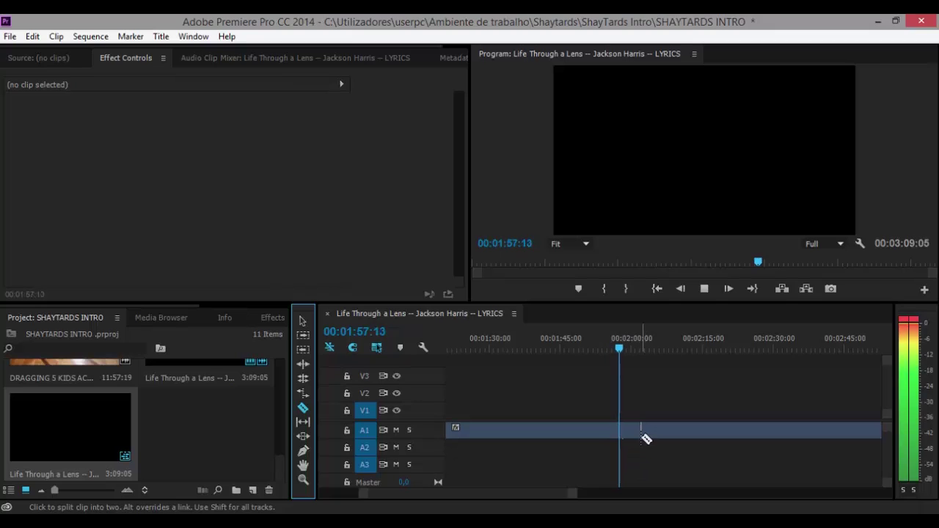
key("space")
left_click(623, 433)
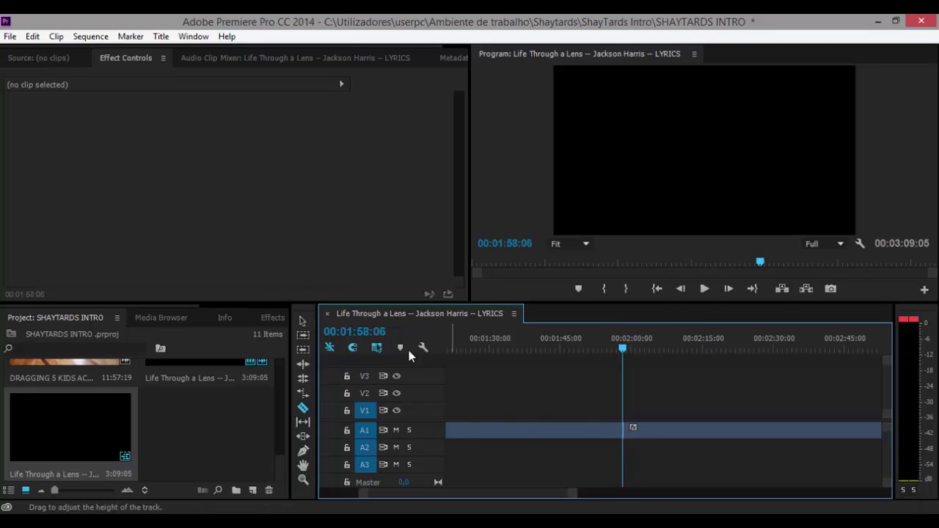
left_click(302, 321)
left_click(557, 432)
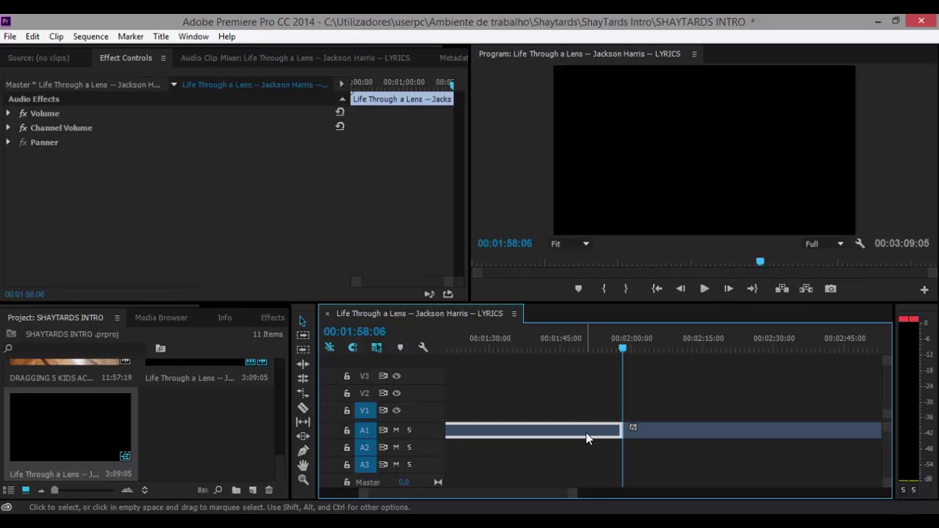
key("Delete")
- Move the remaining song audio to the sequence start and play it back
left_click_drag(574, 498, 563, 497)
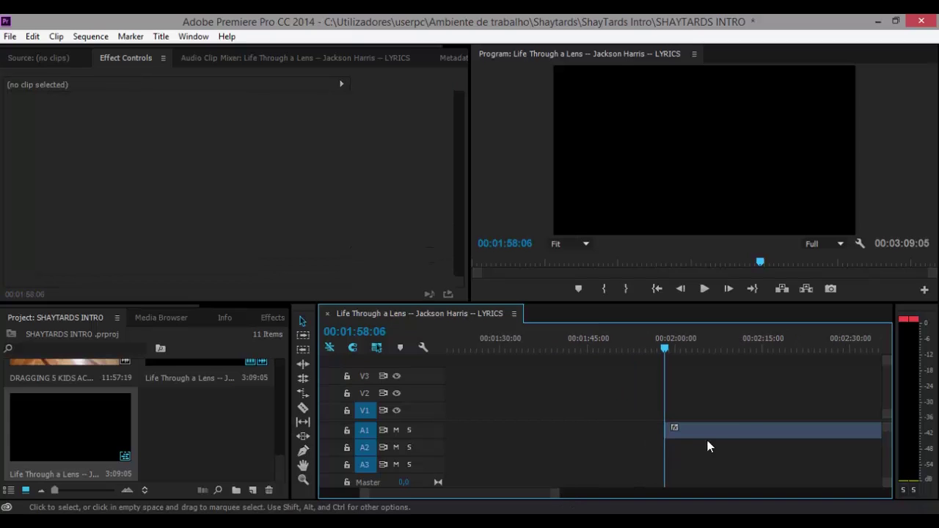
left_click_drag(674, 433, 449, 442)
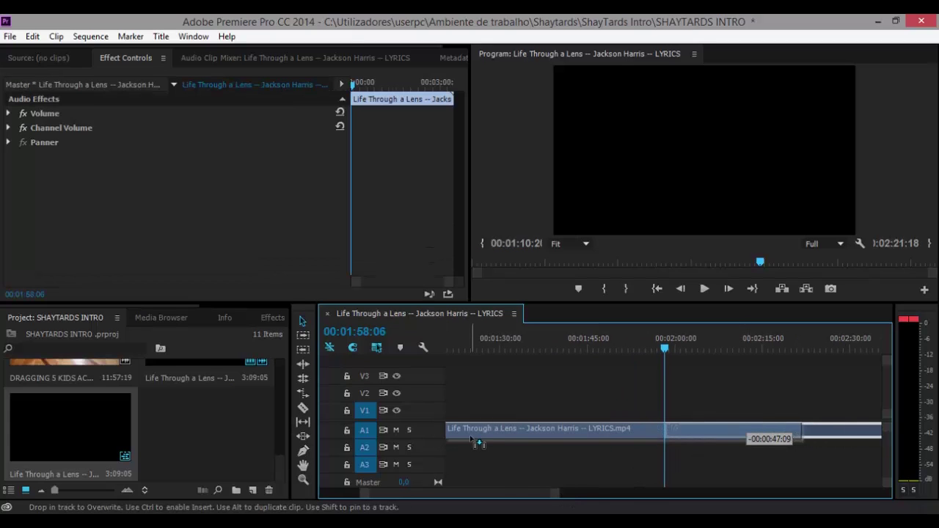
left_click_drag(524, 494, 481, 492)
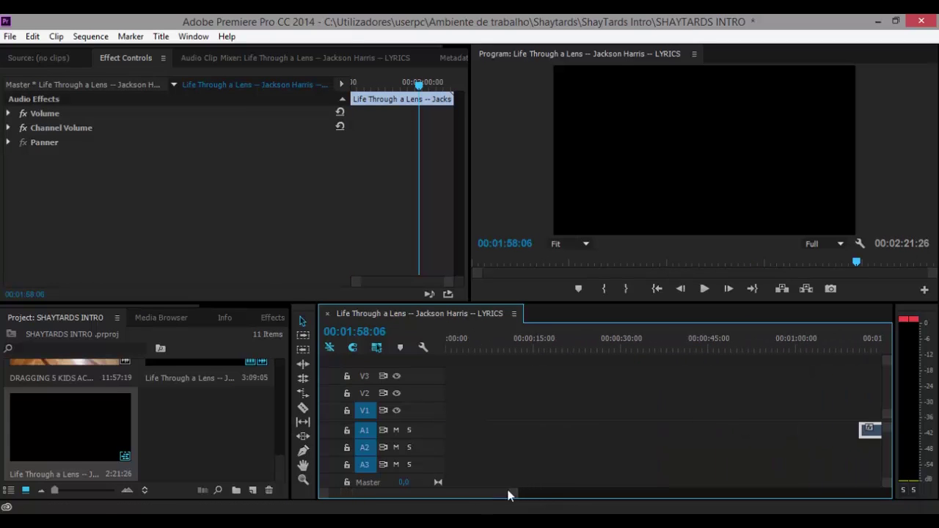
left_click_drag(842, 435, 857, 431)
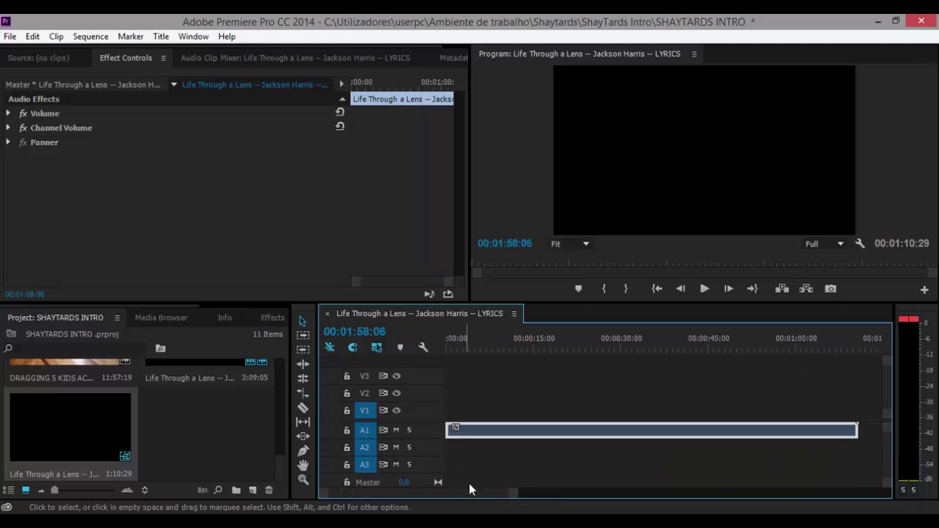
key("space")
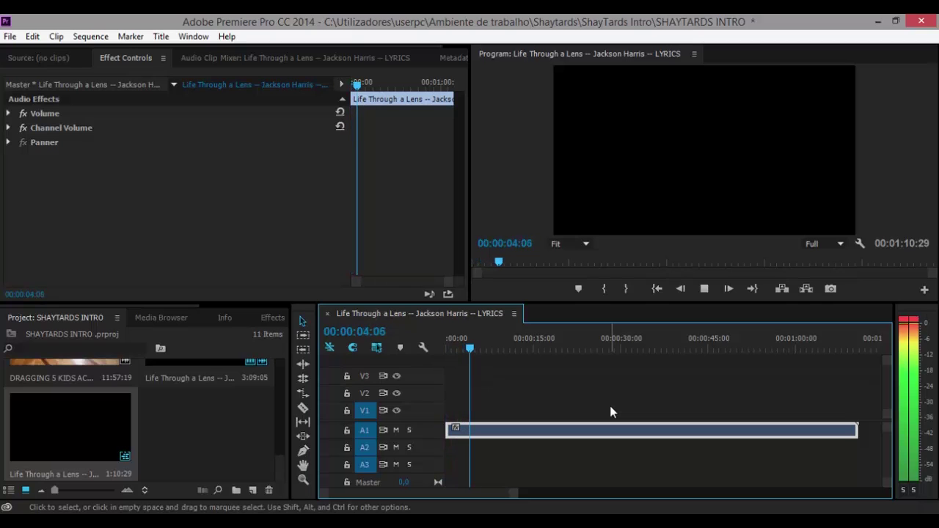
key("space")
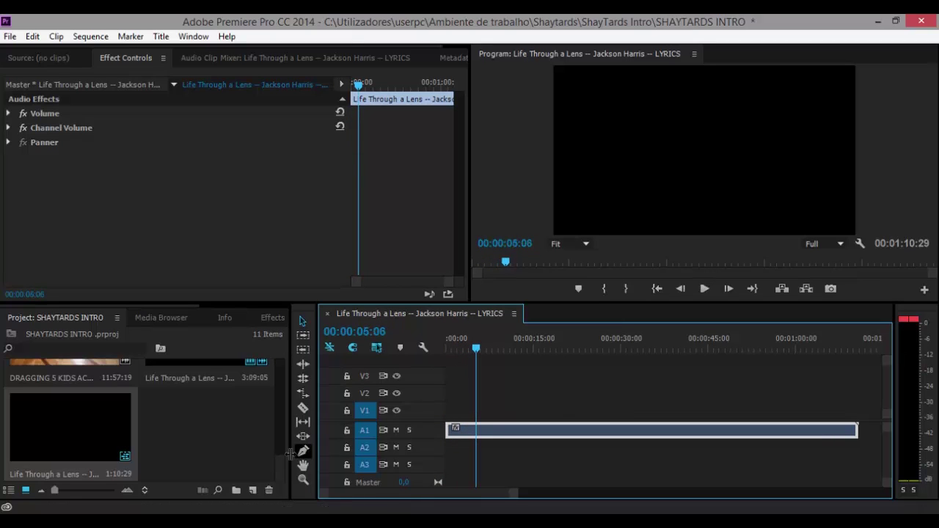
left_click(163, 523)
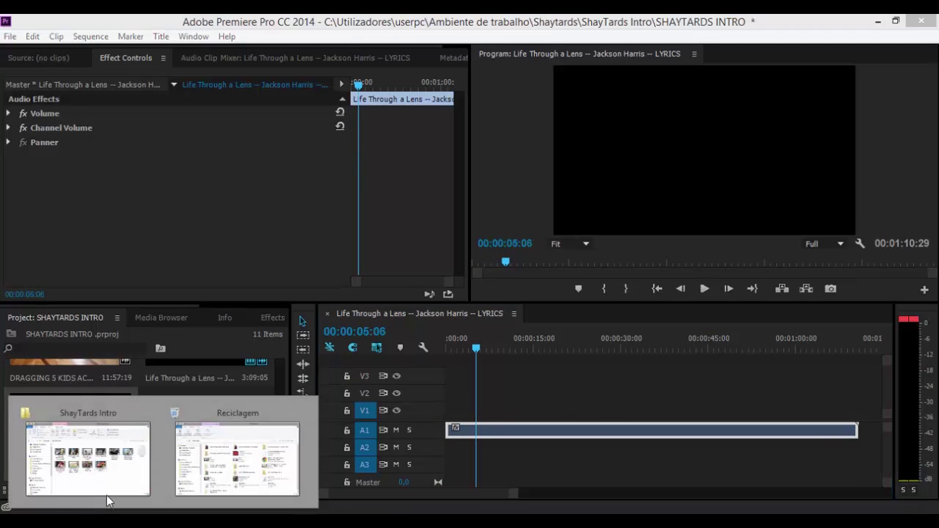
left_click(127, 475)
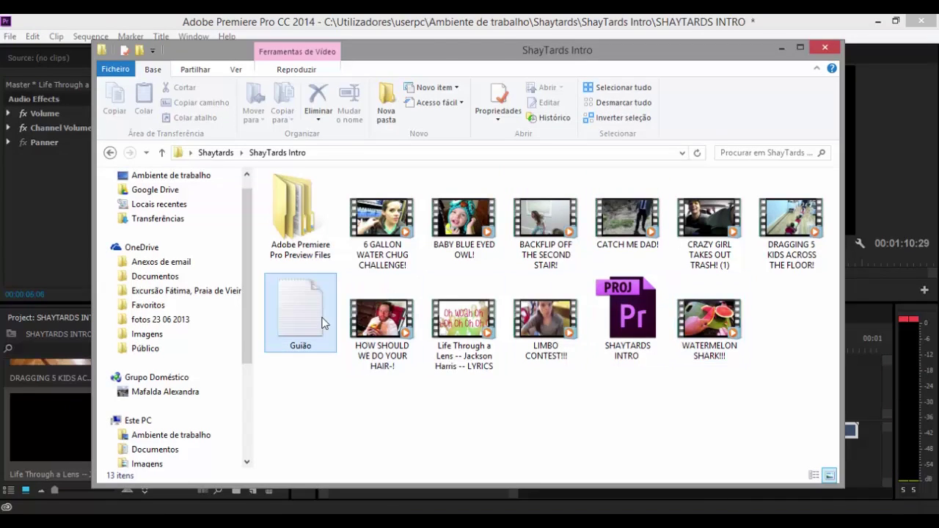
double_click(323, 323)
left_click(780, 47)
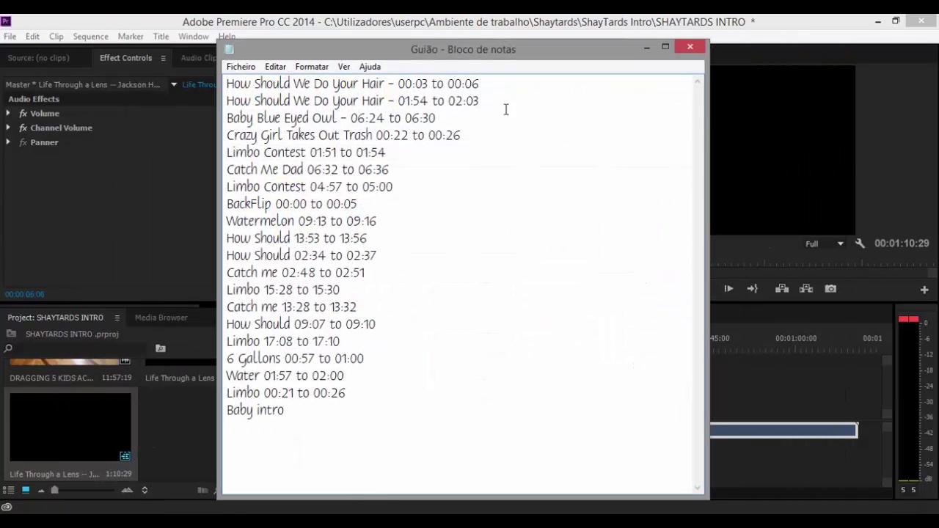
left_click_drag(532, 50, 418, 38)
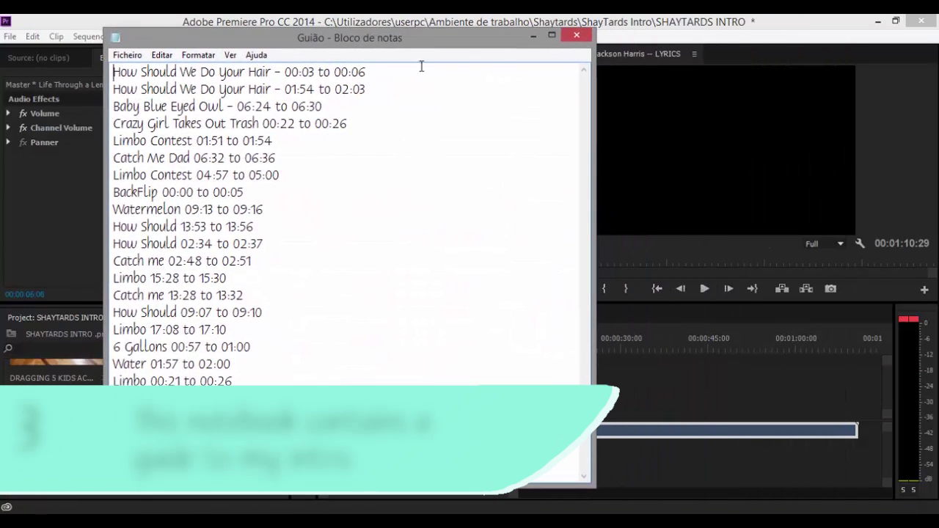
left_click_drag(353, 88, 233, 381)
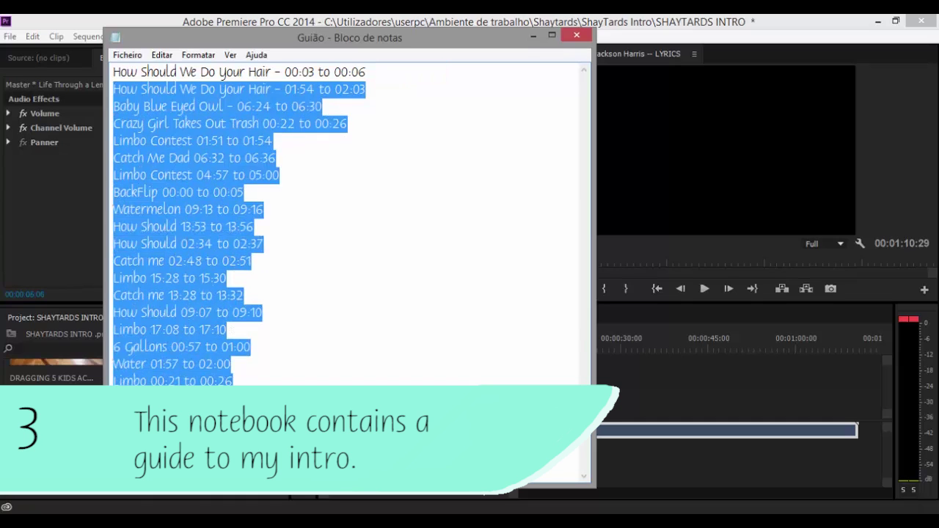
left_click(172, 314)
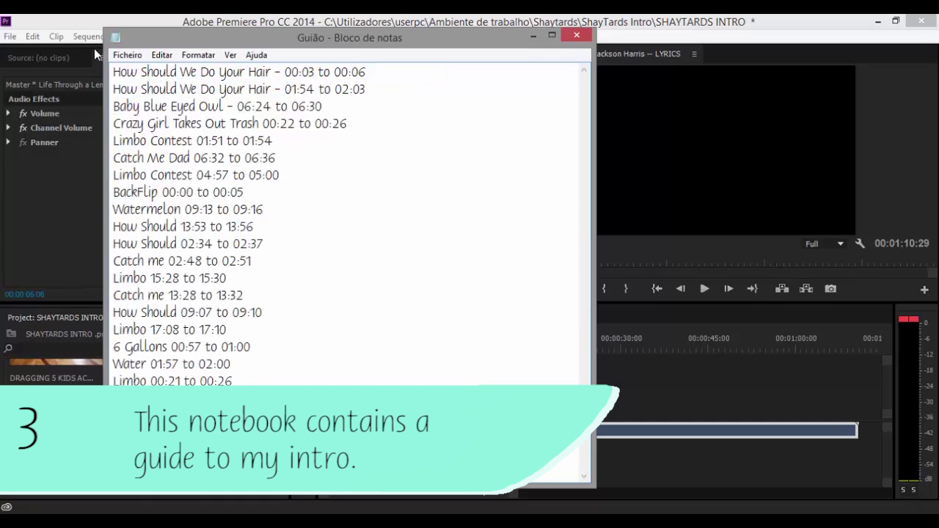
left_click(533, 36)
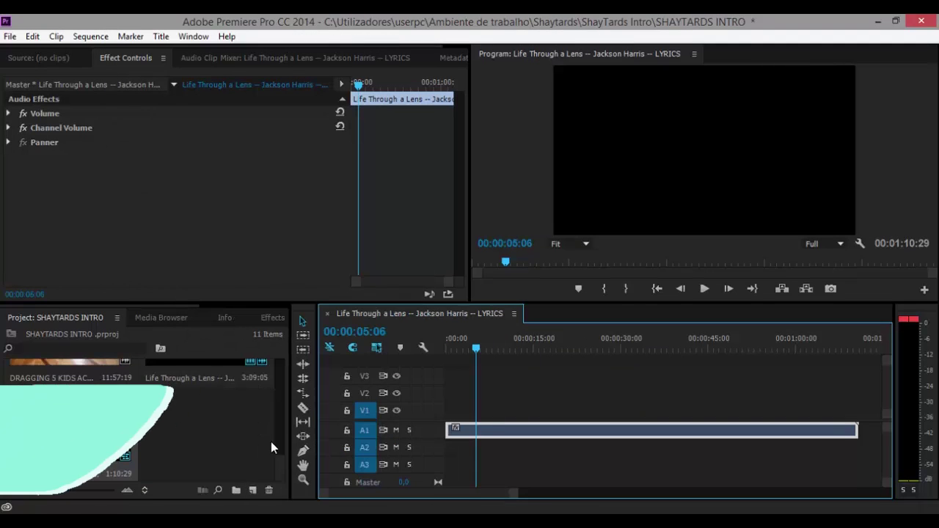
- Add HOW SHOULD WE DO YOUR HAIR to V3, unlink its audio, and cue about 10 seconds
left_click_drag(206, 380, 456, 381)
right_click(500, 373)
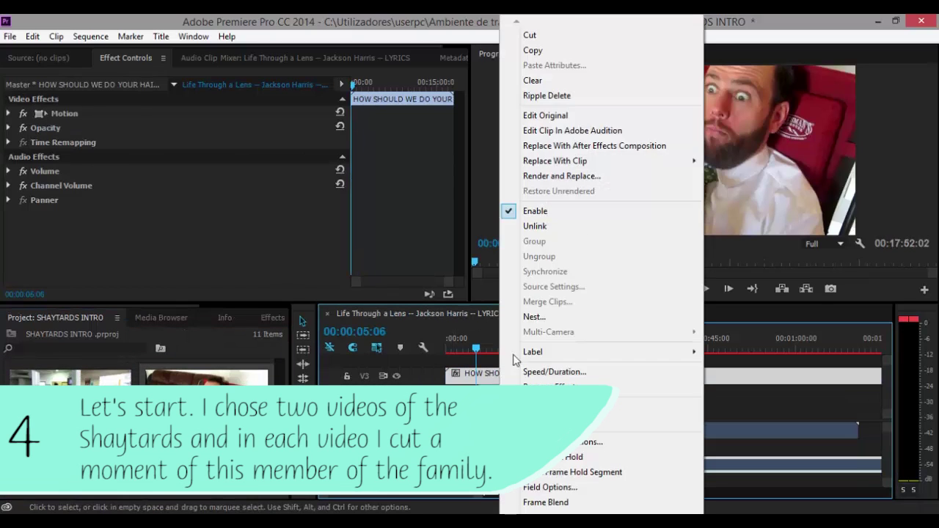
left_click(543, 226)
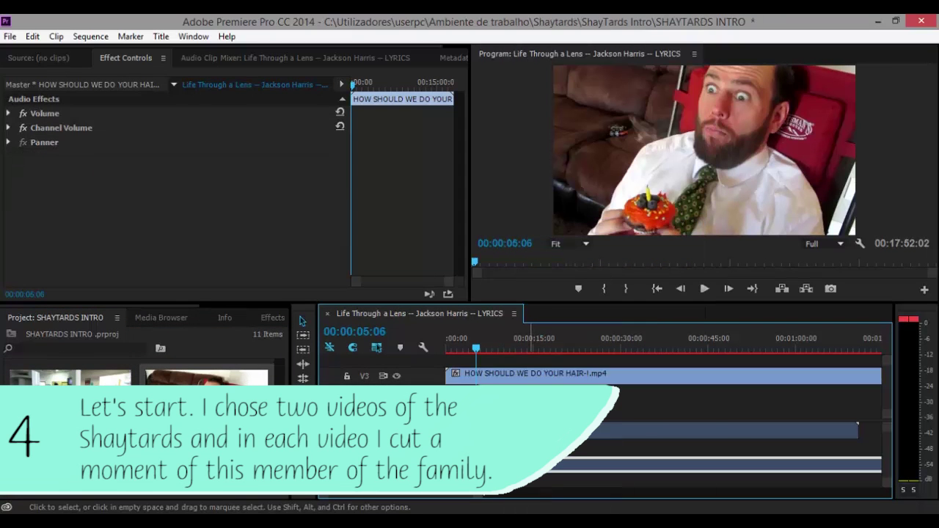
left_click(504, 409)
mouse_move(475, 348)
left_mouse_down()
mouse_move(504, 349)
mouse_move(462, 372)
left_mouse_up()
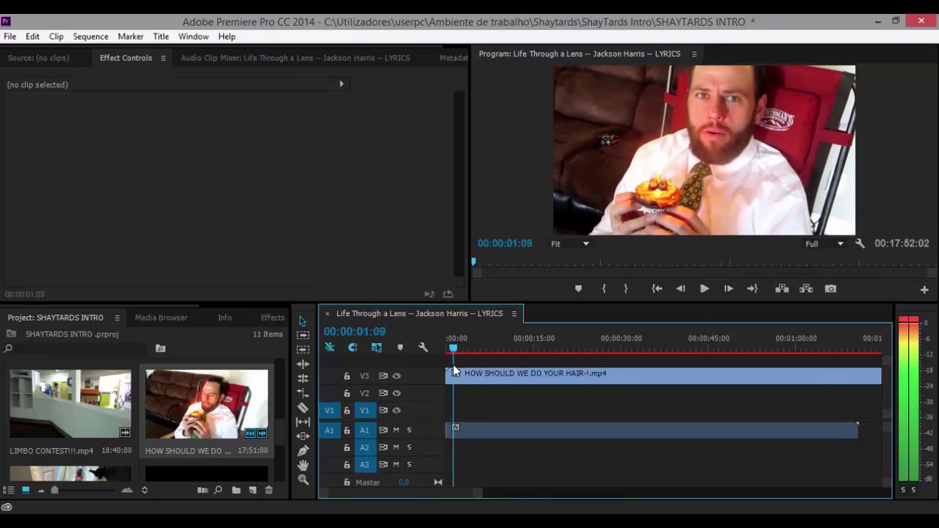
key("space")
- Razor the hair clip at the start and end of the cupcake moment
left_click(303, 408)
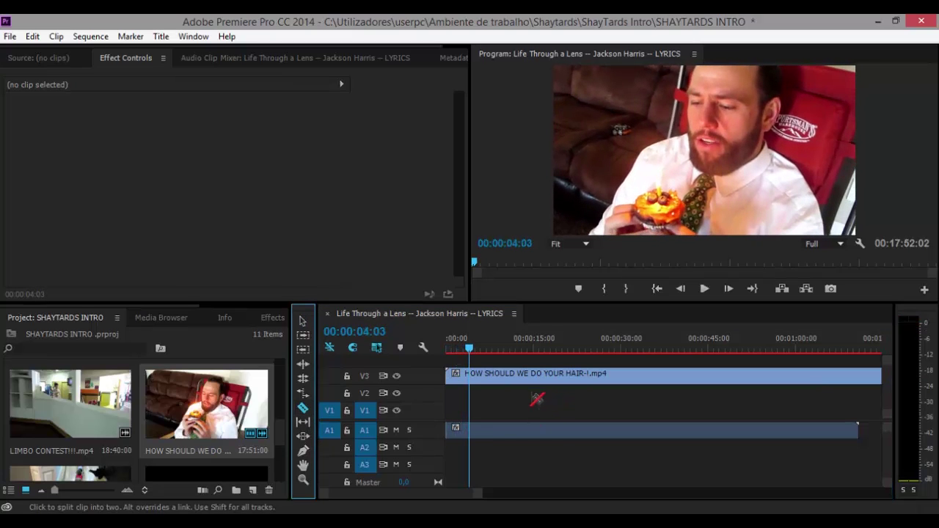
left_click(473, 379)
key("space")
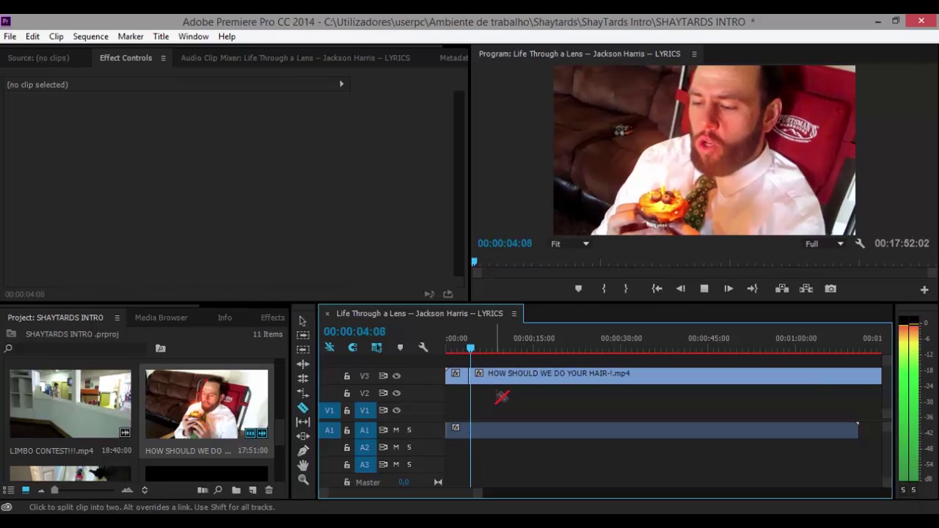
key("space")
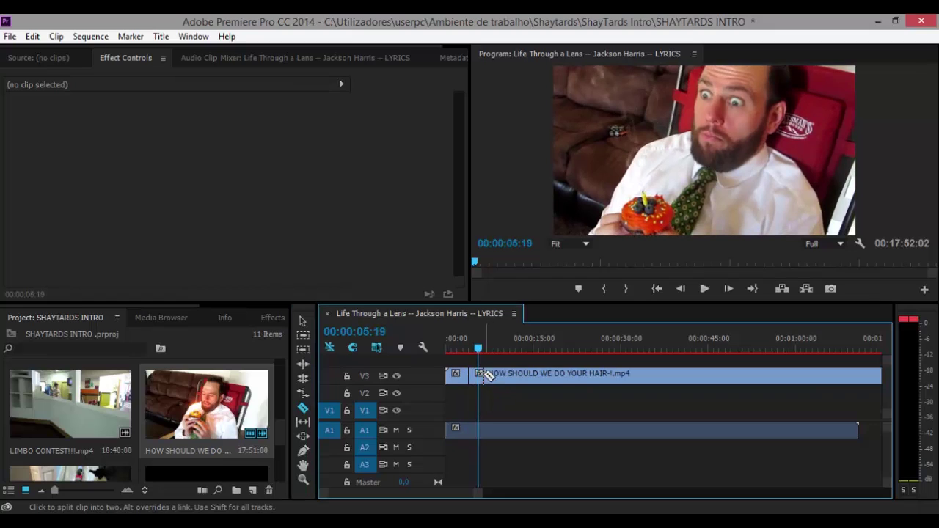
key("space")
key("space")
left_click(484, 378)
- Delete the leftover pieces, move the cupcake shot to the start of V1, and play it
left_click(301, 323)
left_click(515, 373)
key("Delete")
left_click_drag(461, 376, 473, 378)
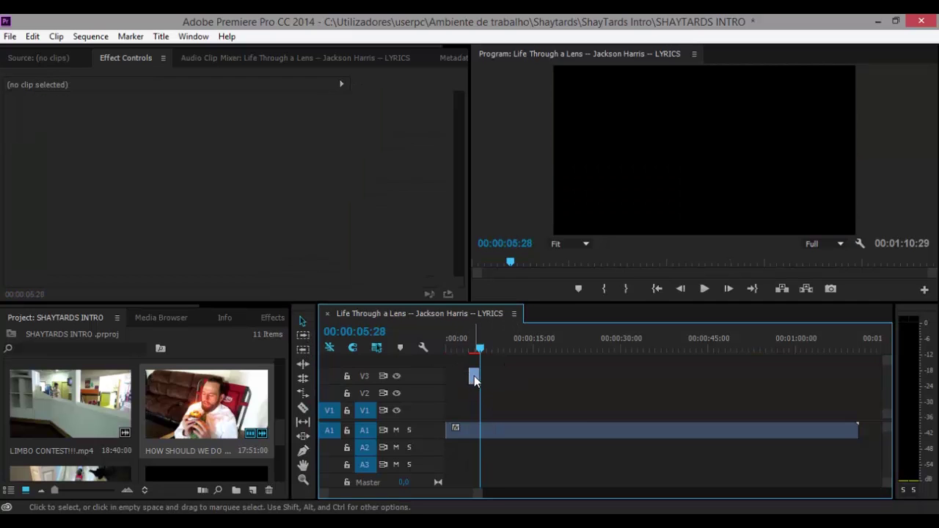
left_click_drag(461, 415, 449, 415)
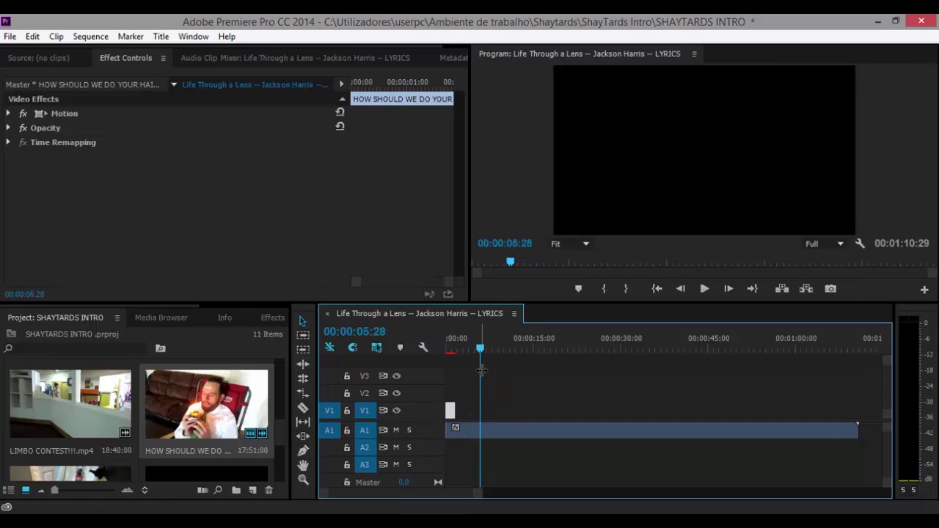
left_click_drag(479, 352, 434, 349)
key("space")
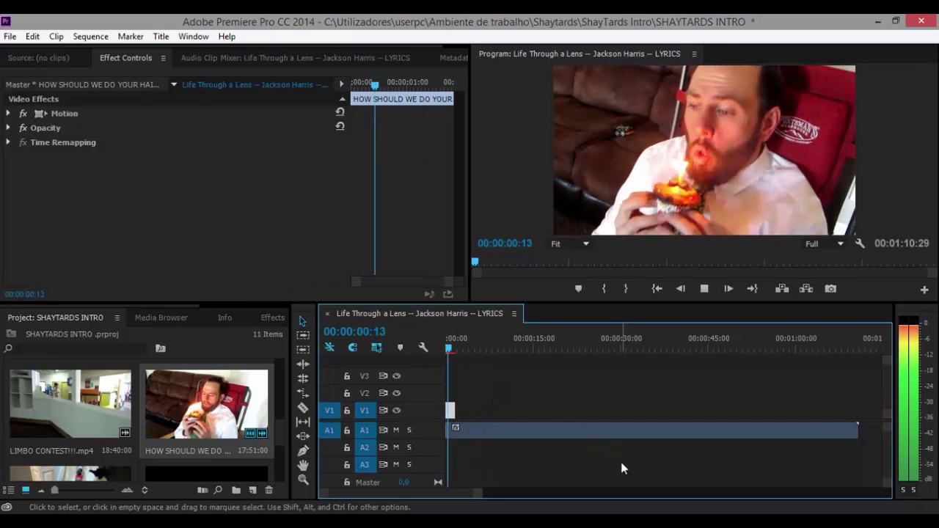
key("space")
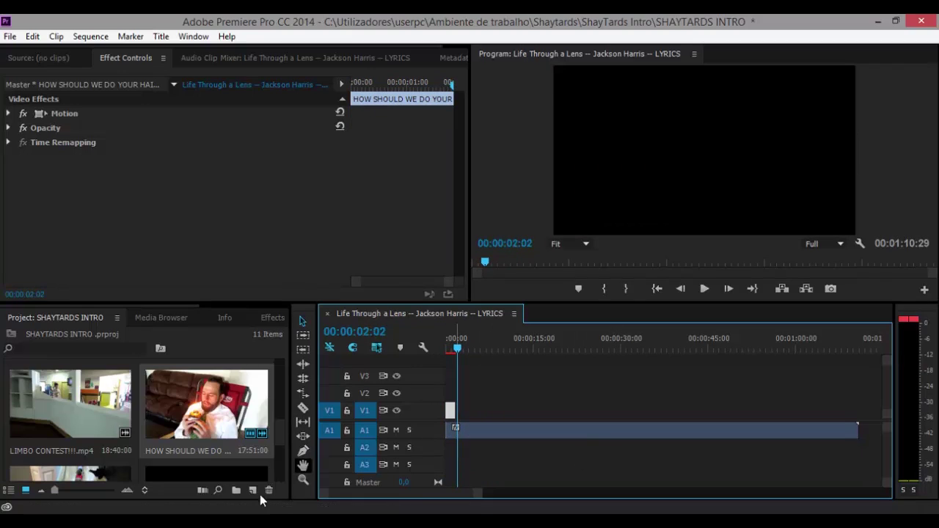
- Delete the first timing entry from the clip notes
key("alt+Tab")
left_click_drag(402, 72, 116, 73)
key("Delete")
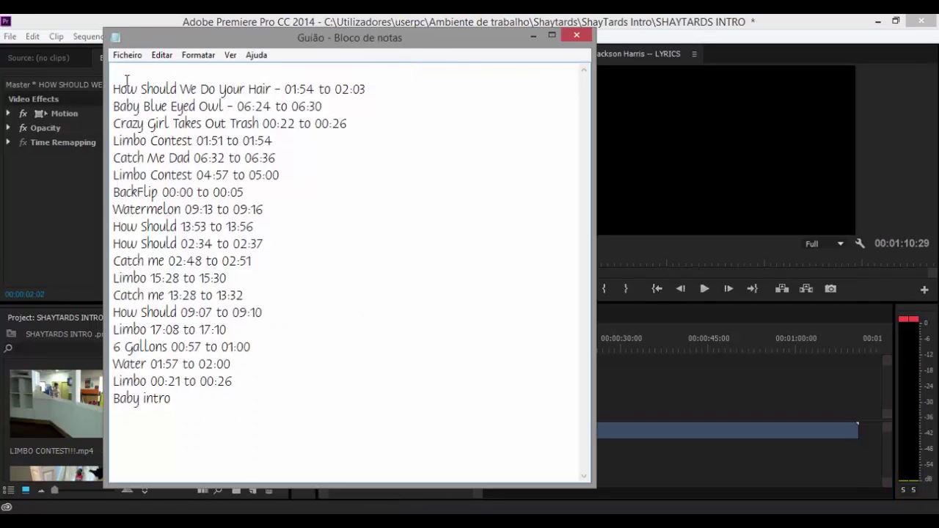
left_click(644, 359)
- Add HOW SHOULD WE DO YOUR HAIR to V3 again and delete its unlinked A3 audio
mouse_move(207, 403)
left_mouse_down()
mouse_move(488, 427)
mouse_move(515, 466)
left_mouse_up()
right_click(514, 466)
left_click(547, 225)
left_click(569, 378)
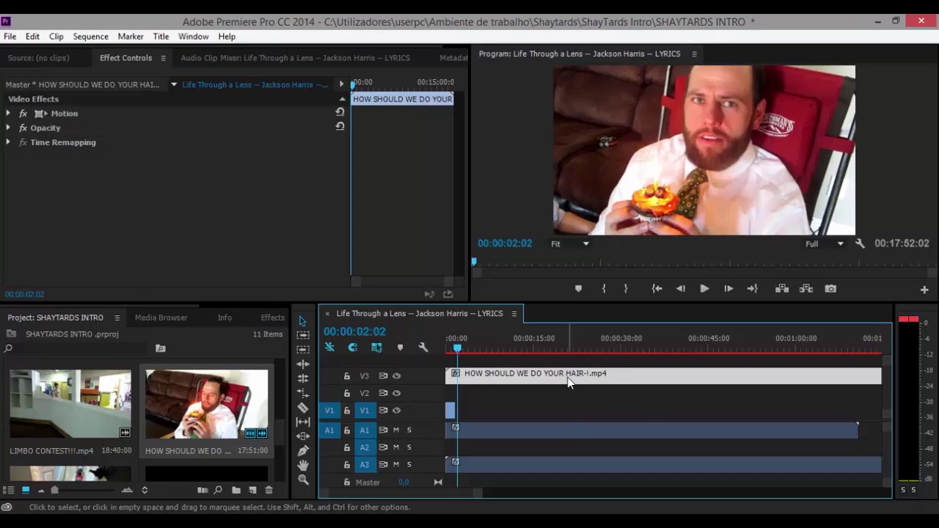
left_click(571, 465)
key("Delete")
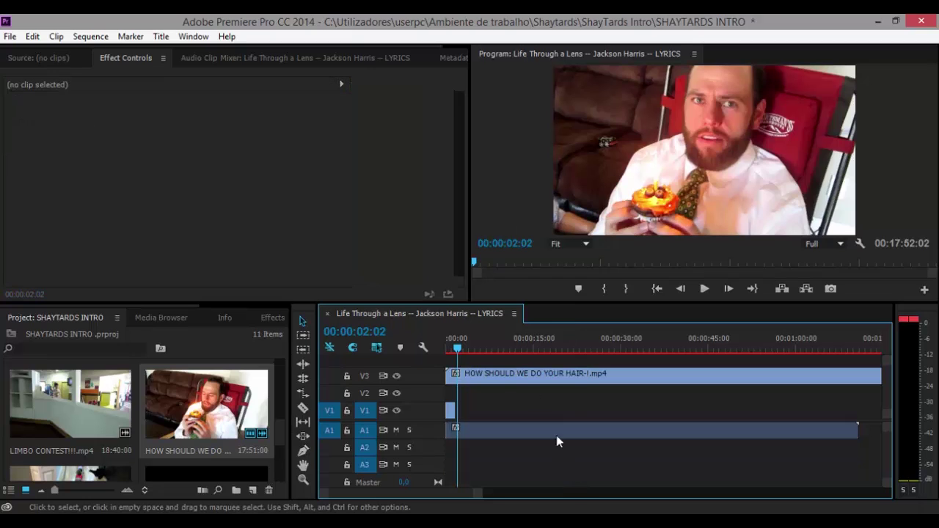
- Razor the hair clip around the 1:54–1:59 bathroom-dance shot, at 1:56:17 and 1:59:16
left_click_drag(461, 347, 766, 349)
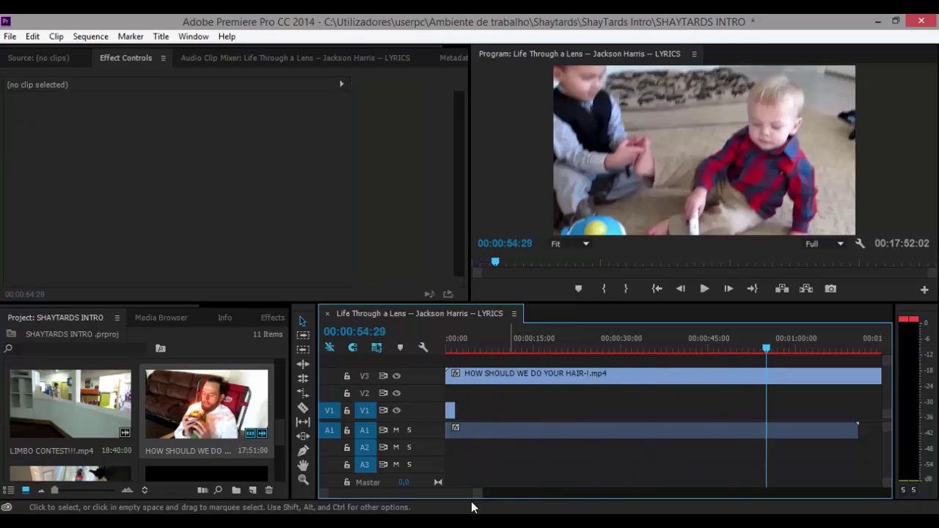
left_click_drag(458, 489, 484, 492)
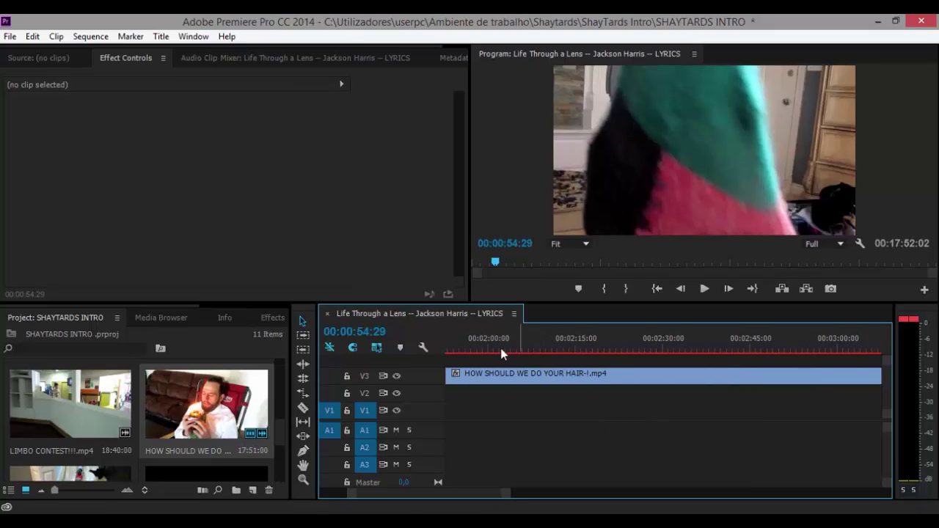
left_click(536, 350)
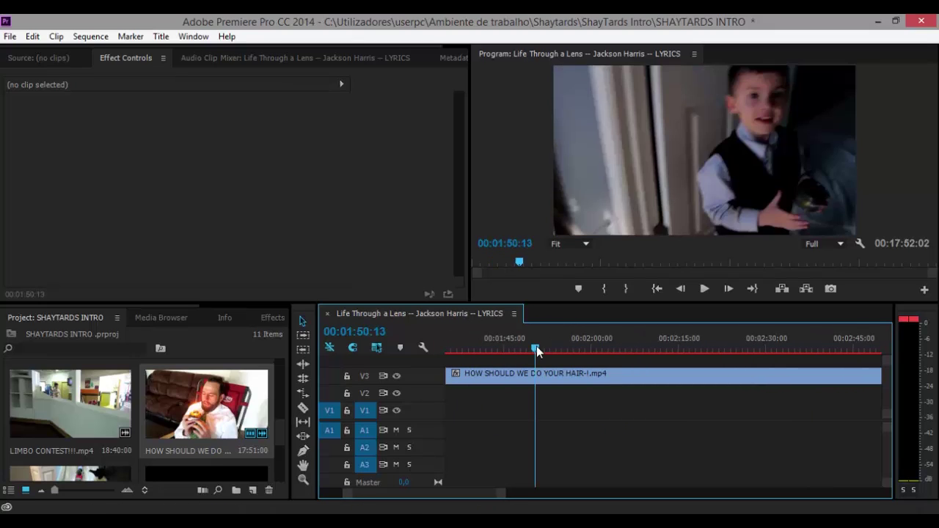
left_click_drag(538, 346, 556, 347)
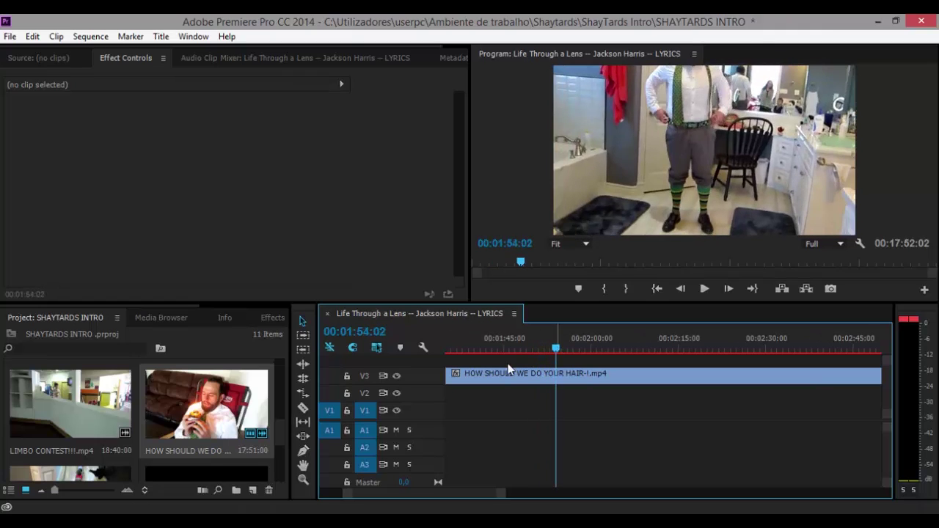
key("alt+Tab")
key("alt+Tab")
key("space")
key("space")
key("space")
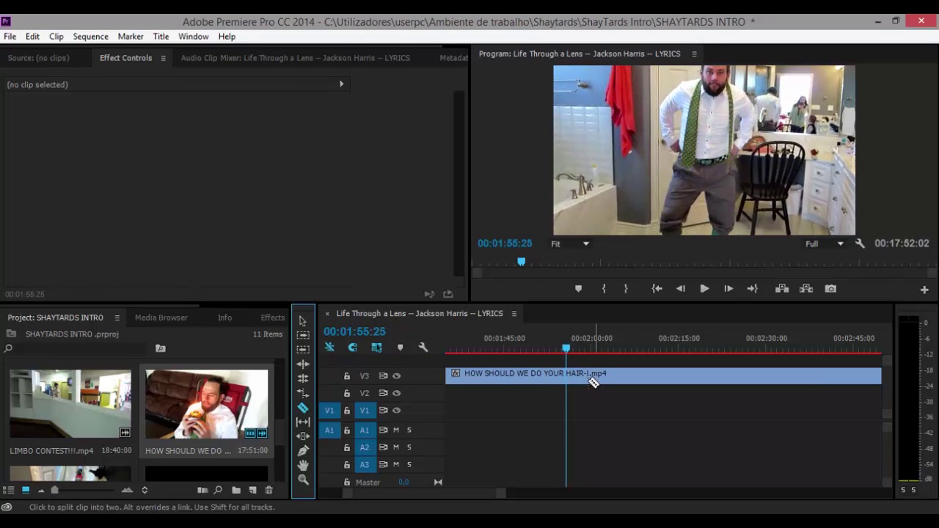
key("space")
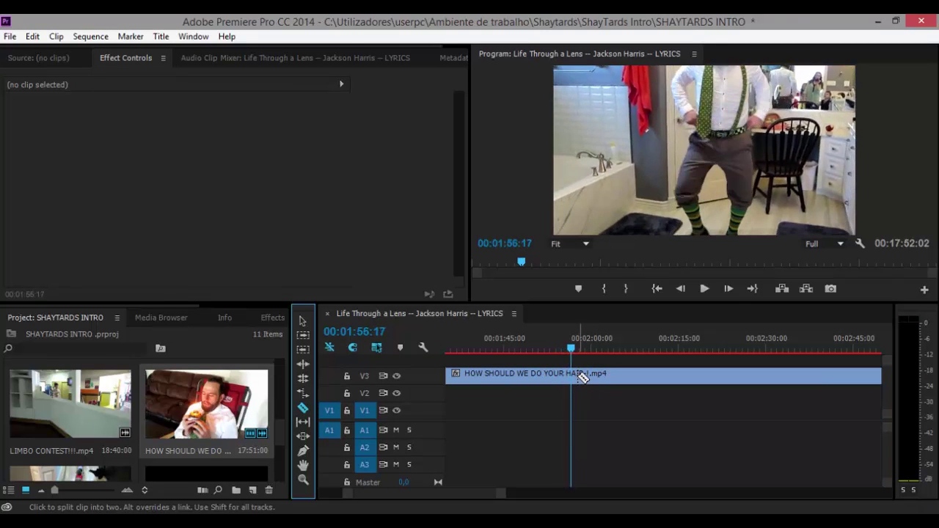
left_click(577, 377)
key("space")
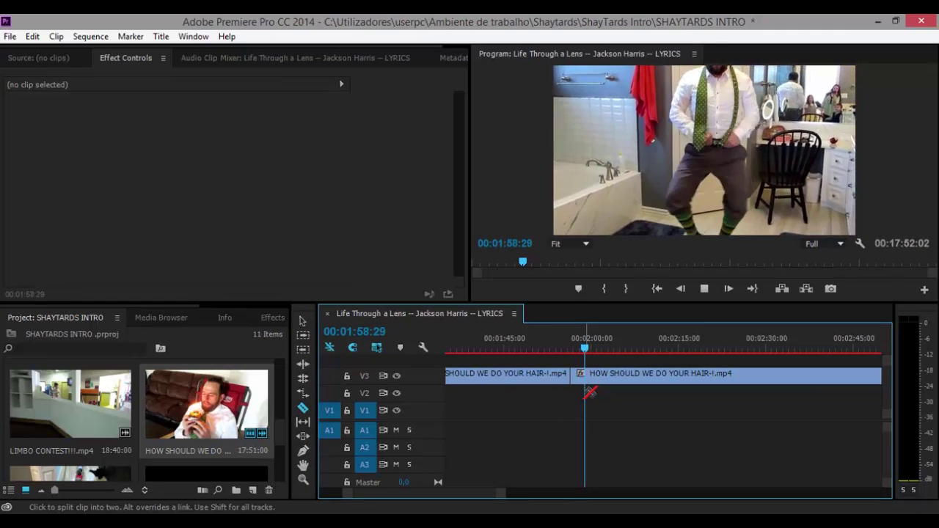
key("space")
- Delete the extra pieces, place the shot right after the cupcake clip on V1, and play
left_click(305, 325)
left_click(518, 375)
key("Delete")
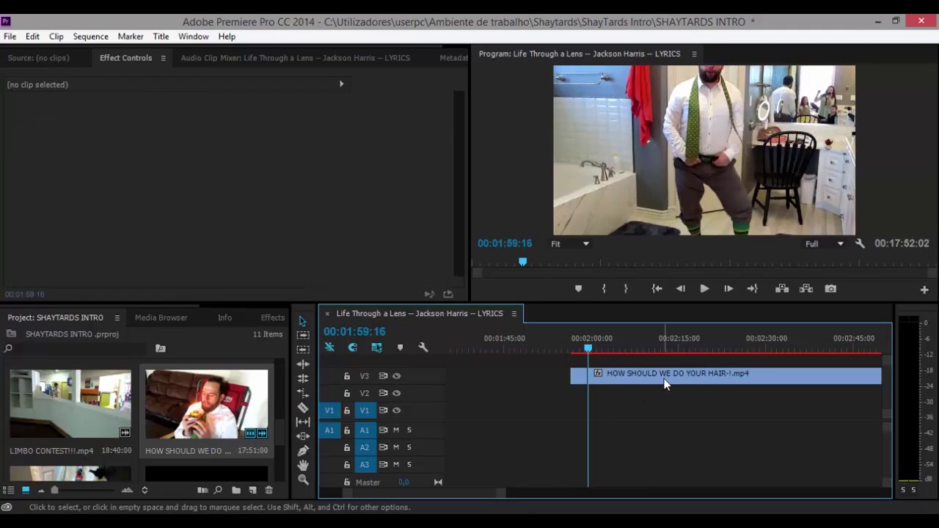
left_click(663, 378)
key("Delete")
left_click_drag(579, 379, 538, 380)
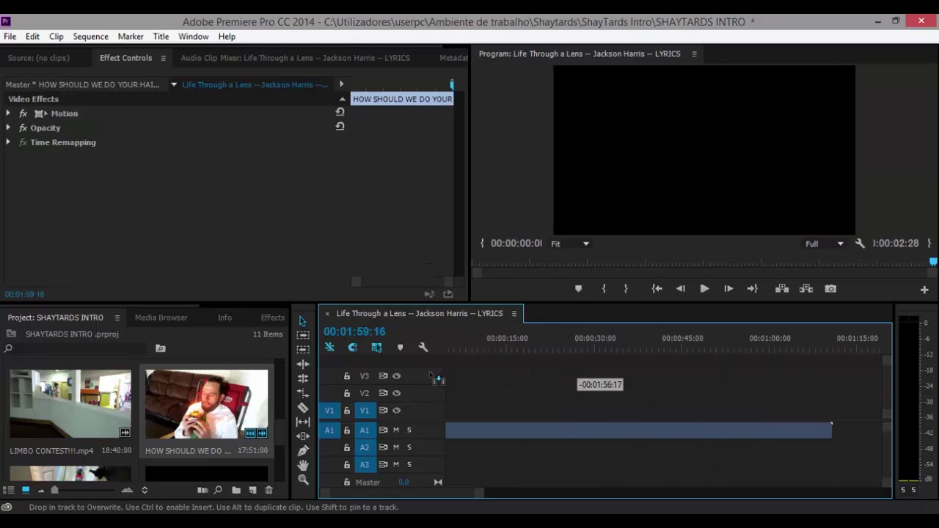
left_click_drag(451, 392, 433, 379)
left_click_drag(480, 404, 466, 411)
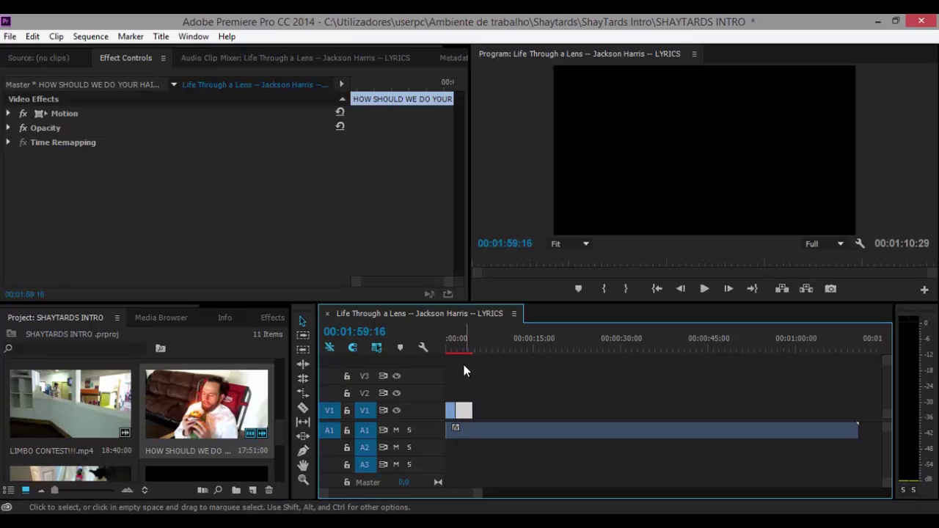
left_click_drag(462, 345, 437, 343)
key("space")
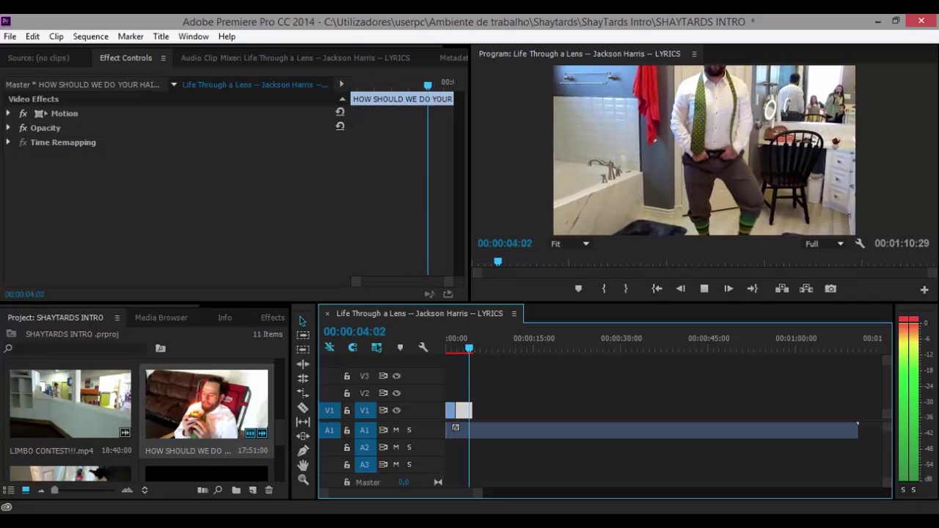
- Delete the finished hair entry and blank lines from the notes, then cut the owl clip's shot end
key("space")
key("alt+Tab")
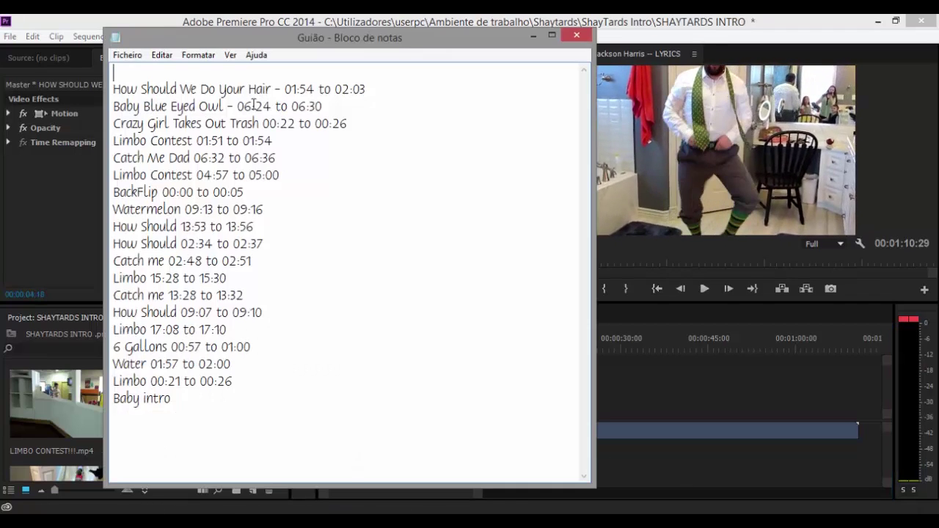
left_click_drag(392, 98, 112, 91)
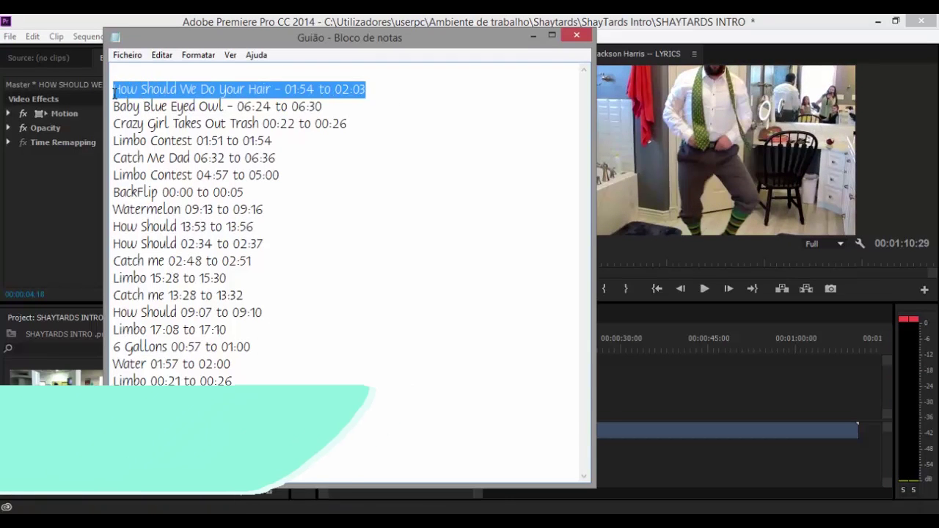
key("BackSpace")
left_click(115, 107)
key("BackSpace")
key("BackSpace")
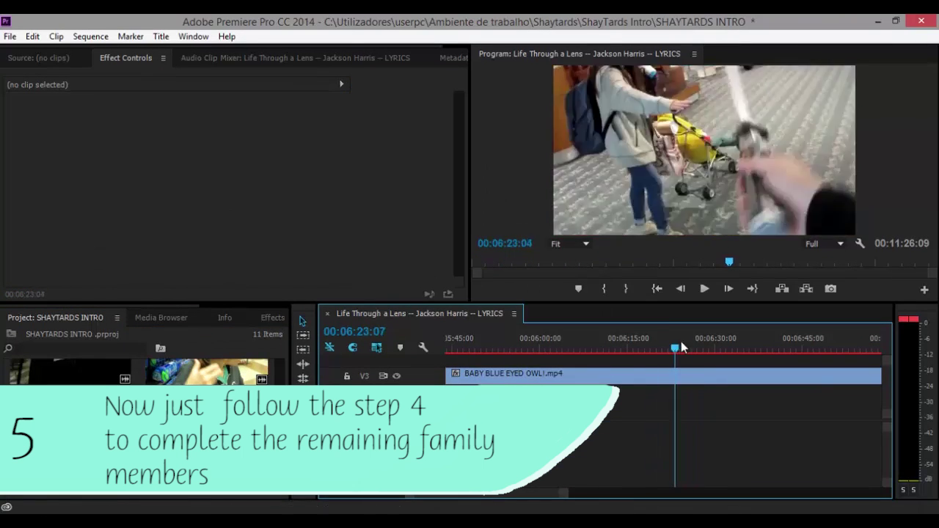
left_click(648, 376)
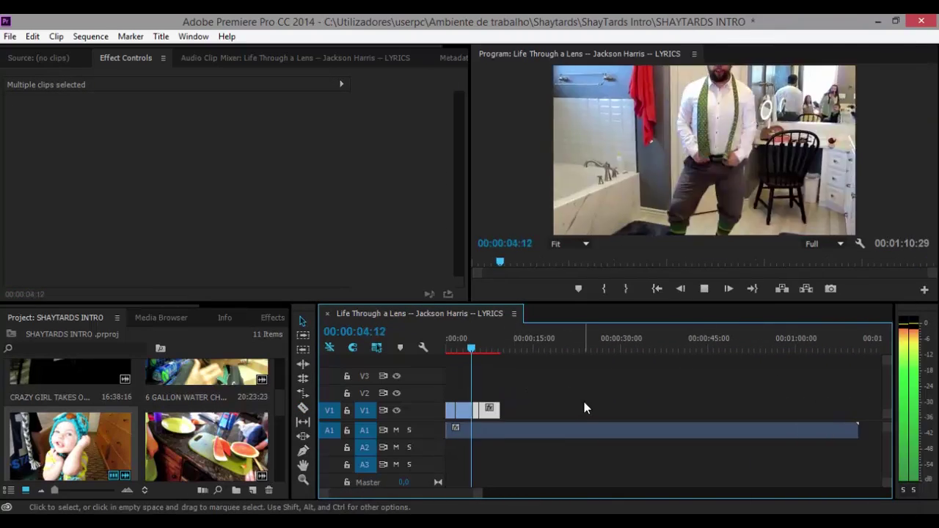
- Split the next family shot on V3 and move the kept piece down onto V1
right_click(469, 409)
left_click(551, 440)
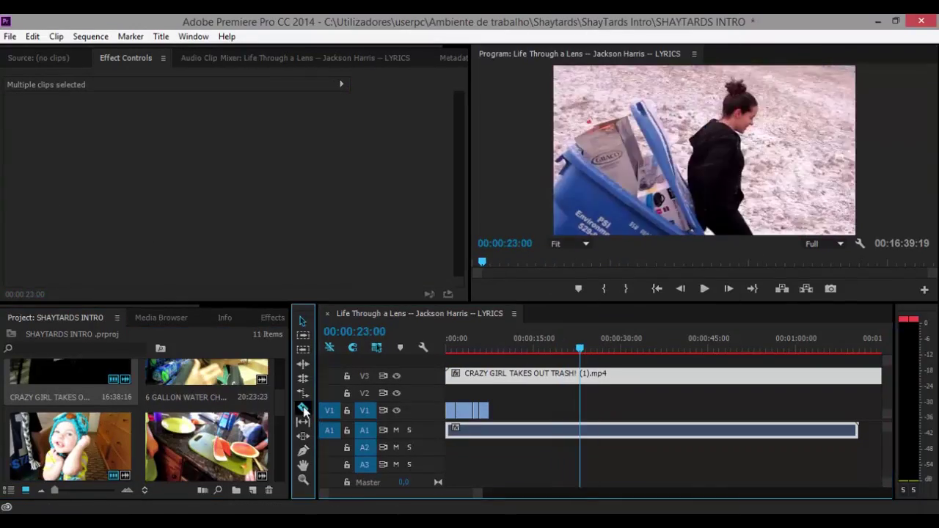
left_click(582, 373)
left_click_drag(586, 375, 498, 432)
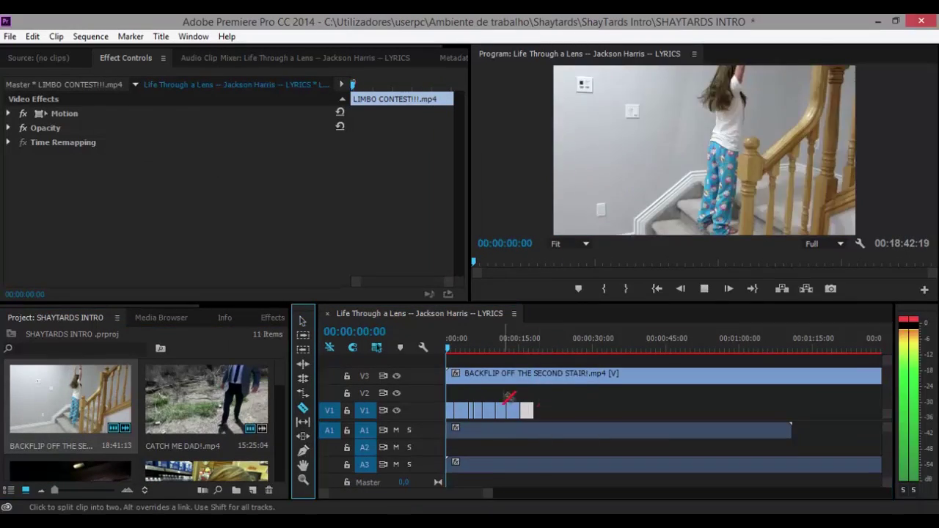
- Remove the unwanted A3 audio and play the sequence to check the new cut
key("space")
key("v")
right_click(455, 461)
key("Delete")
key("ctrl+z")
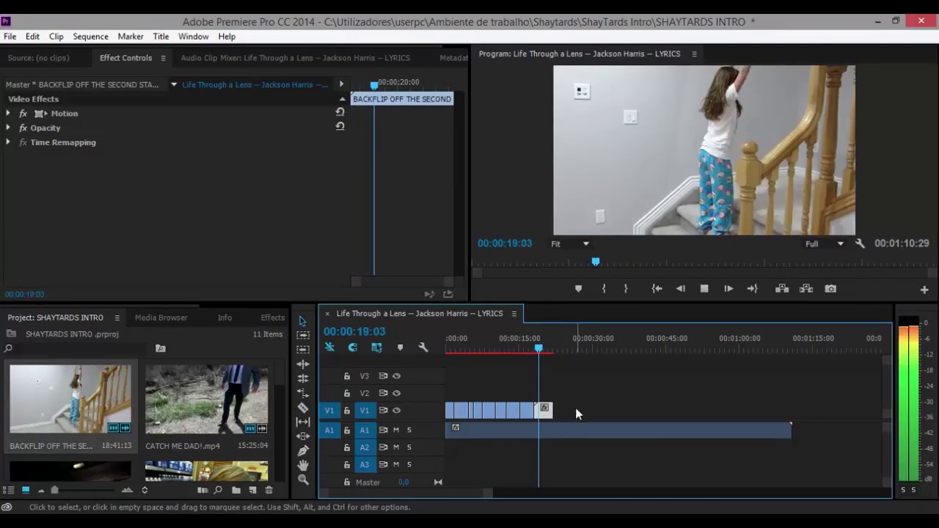
key("space")
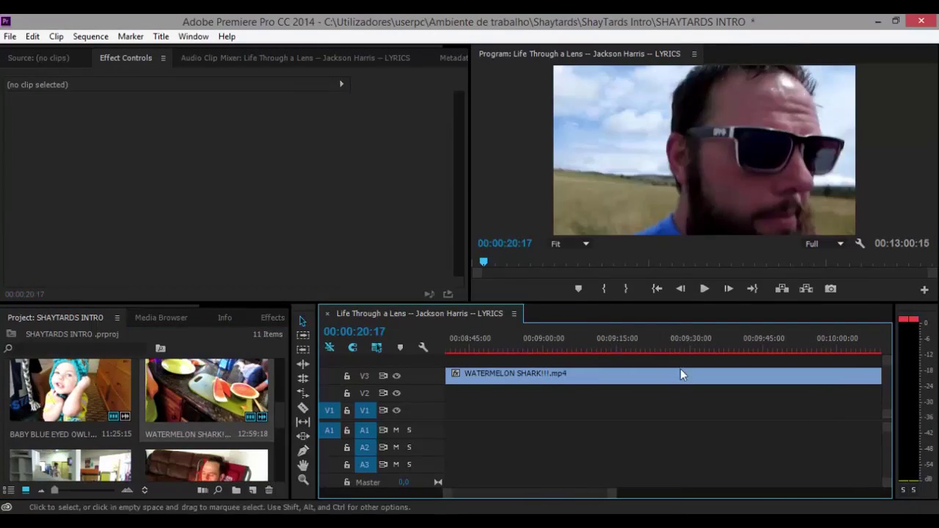
- Cut the watermelon clip at around 9:15
left_click(621, 345)
key("c")
left_click(621, 375)
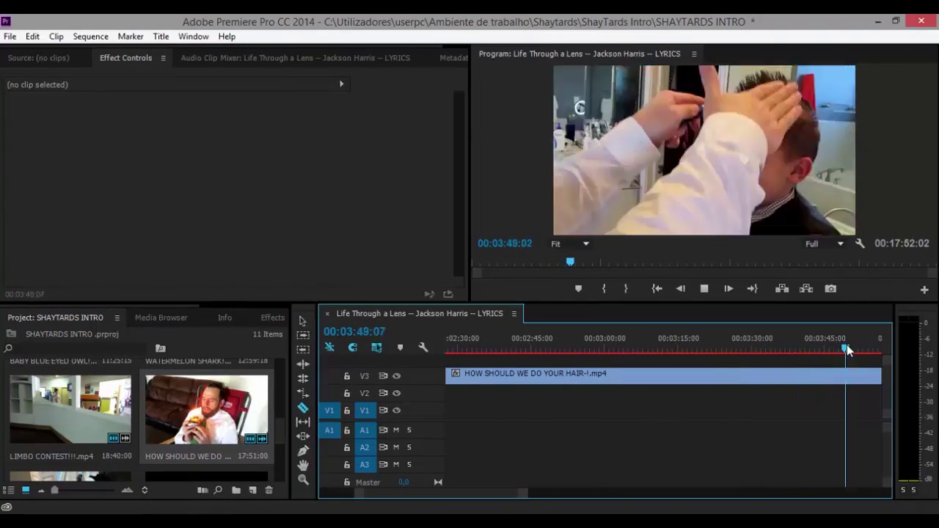
- Slide the LIMBO CONTEST and CATCH ME DAD clips into place along V1 and play the sequence
left_click_drag(848, 350, 480, 348)
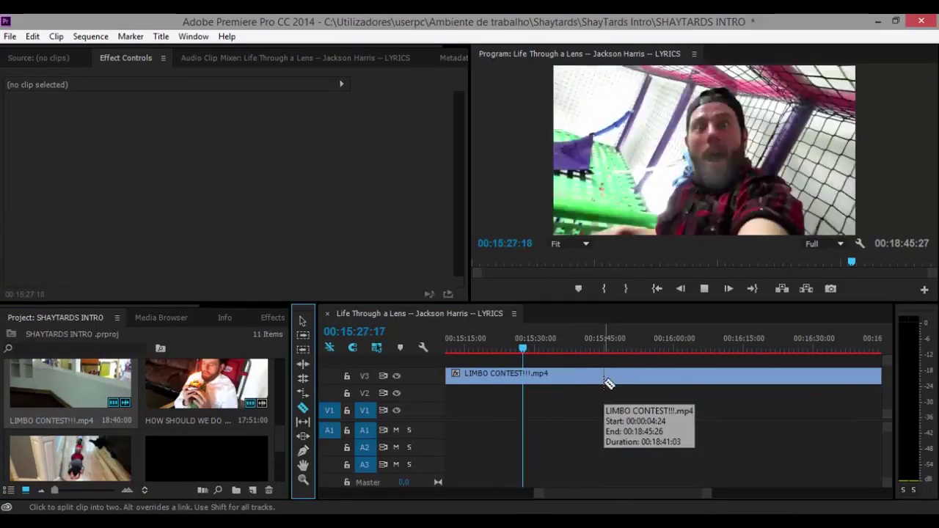
left_click_drag(614, 374, 426, 382)
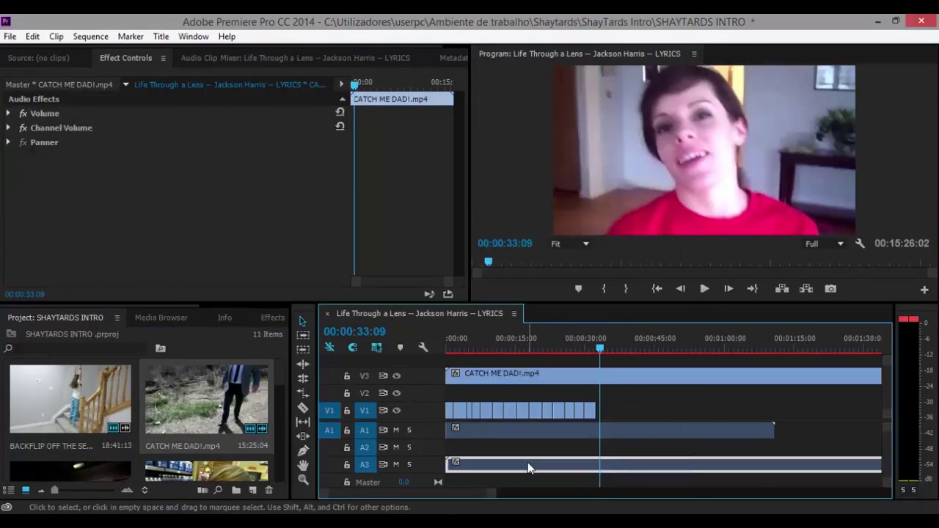
left_click_drag(455, 374, 418, 381)
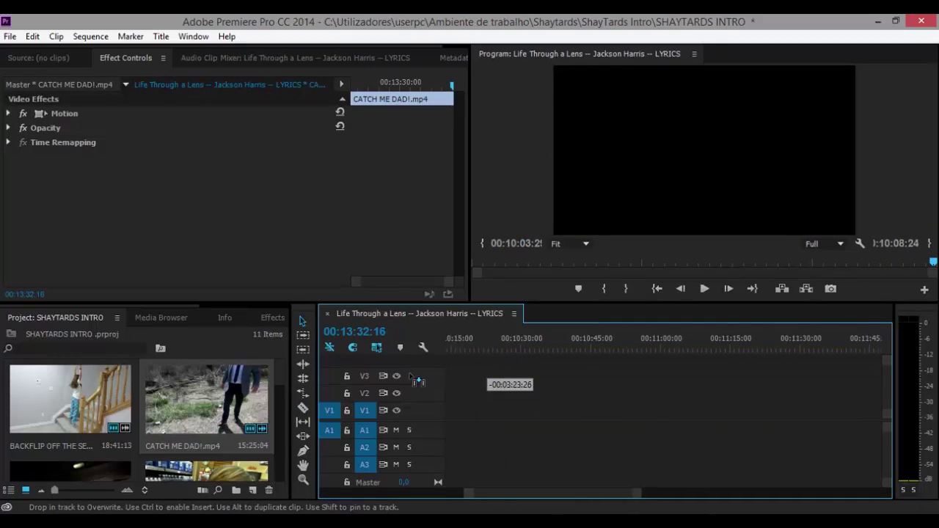
left_click_drag(429, 419, 449, 411)
key("backslash")
key("space")
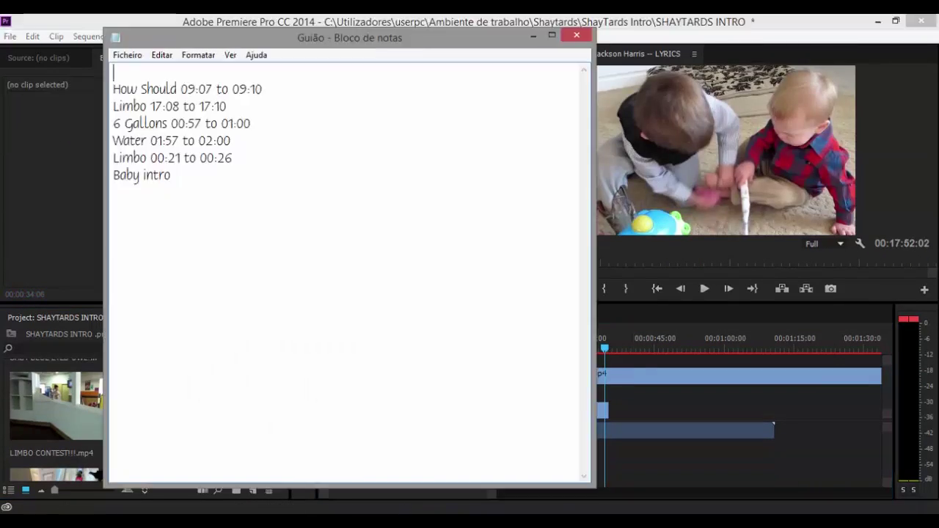
- Split the LIMBO clip, add the cut piece to the sequence, and play from 00:00:34:09
left_click_drag(598, 374, 440, 424)
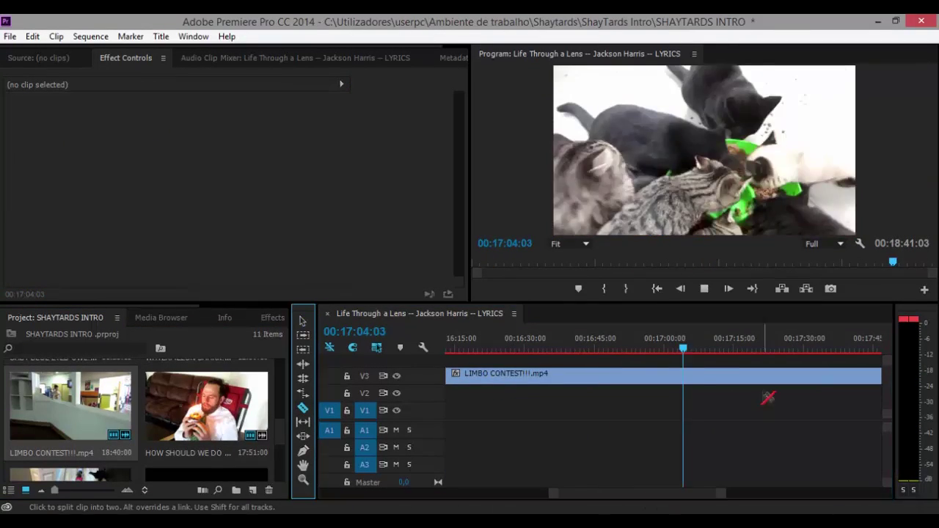
left_click(704, 375)
key("v")
left_click_drag(715, 375, 441, 416)
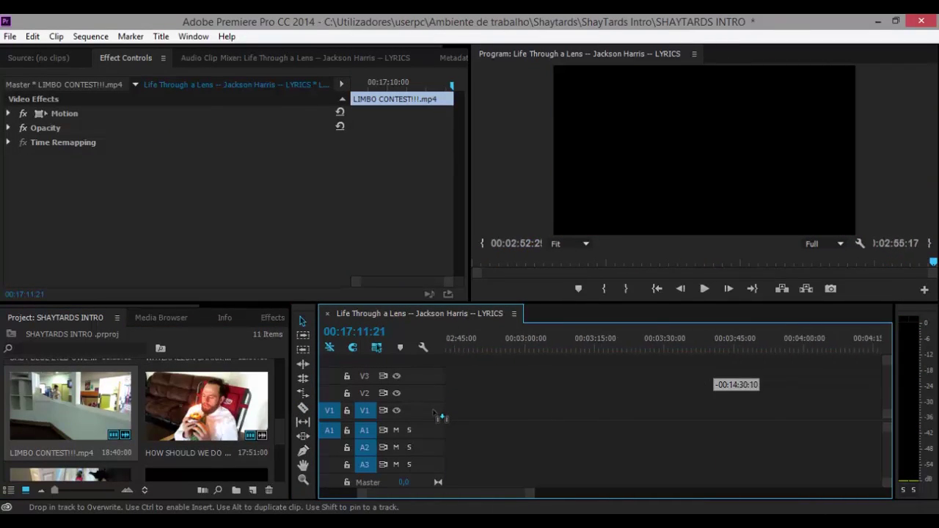
left_click(605, 351)
key("space")
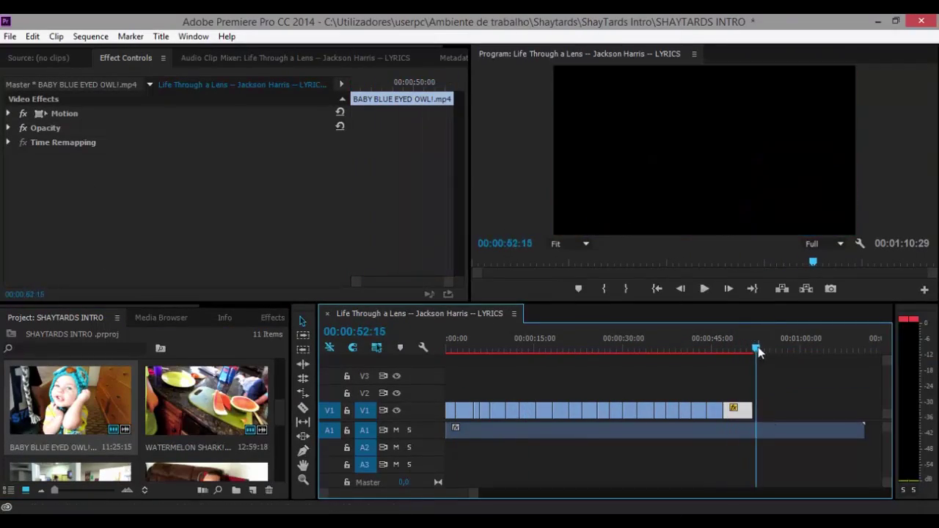
- Remove the song audio past the last clip and split it at 00:00:46:26
key("Delete")
left_click(731, 347)
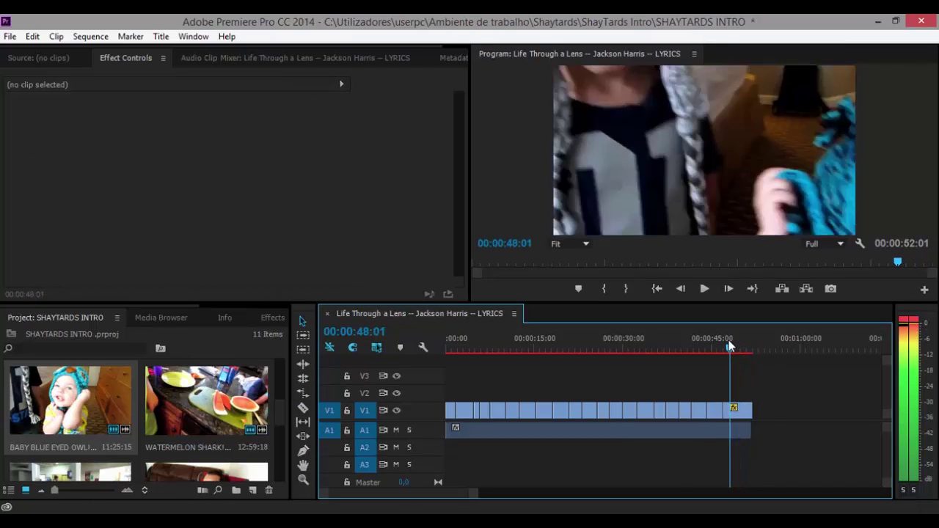
left_click_drag(712, 340, 720, 335)
key("c")
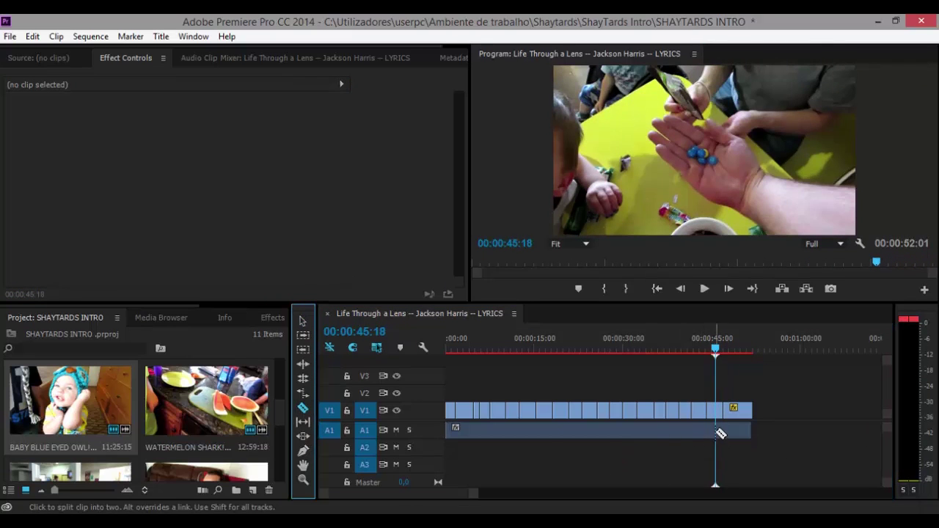
left_click(722, 349)
left_click(724, 347)
left_click(724, 430)
- Set Volume Level keyframes on the final song piece for a fade-out and play the ending
key("v")
left_click(737, 430)
left_click(10, 113)
left_click(16, 141)
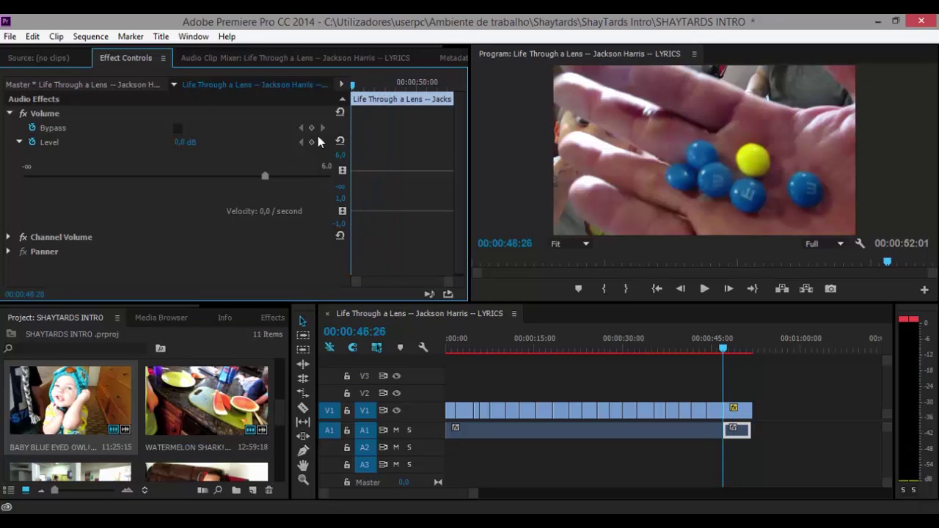
left_click_drag(357, 87, 451, 87)
left_click(740, 382)
key("space")
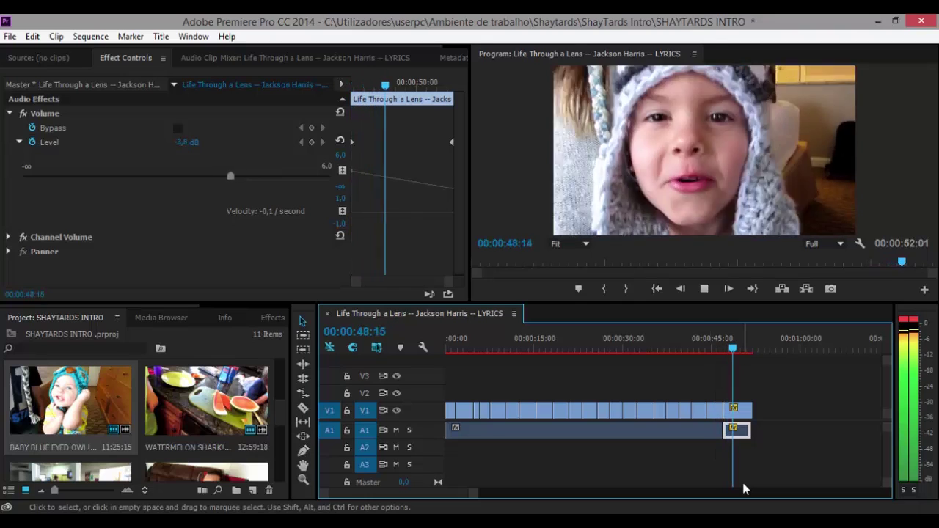
key("=")
key("space")
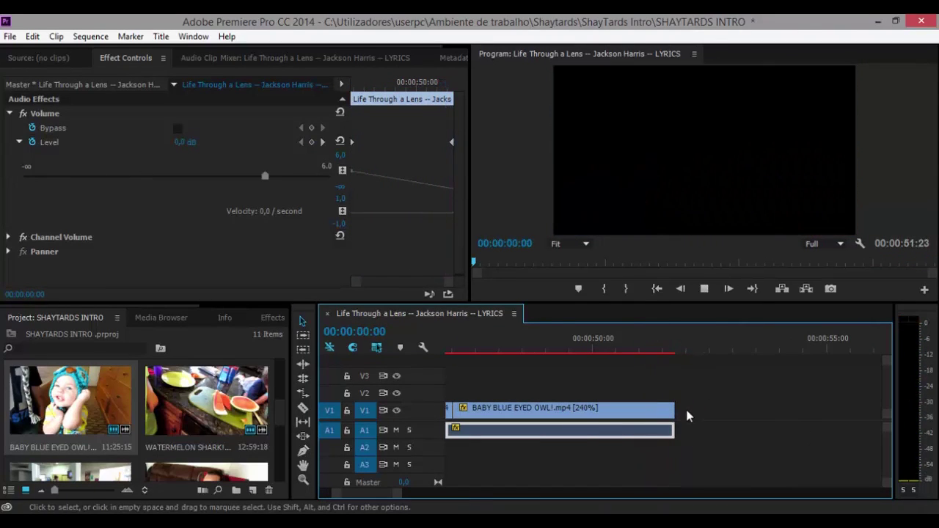
- Trim the BABY BLUE EYED OWL clip's edge to meet the song's end, then replay the owl clip
key("space")
left_click(428, 493)
left_click_drag(404, 498, 409, 507)
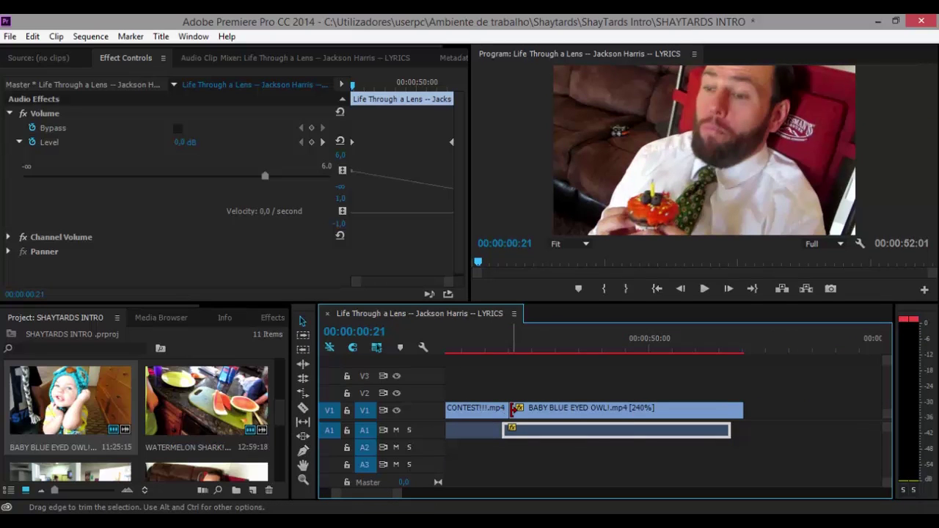
left_click_drag(512, 409, 518, 409)
left_click_drag(507, 351, 515, 352)
key("space")
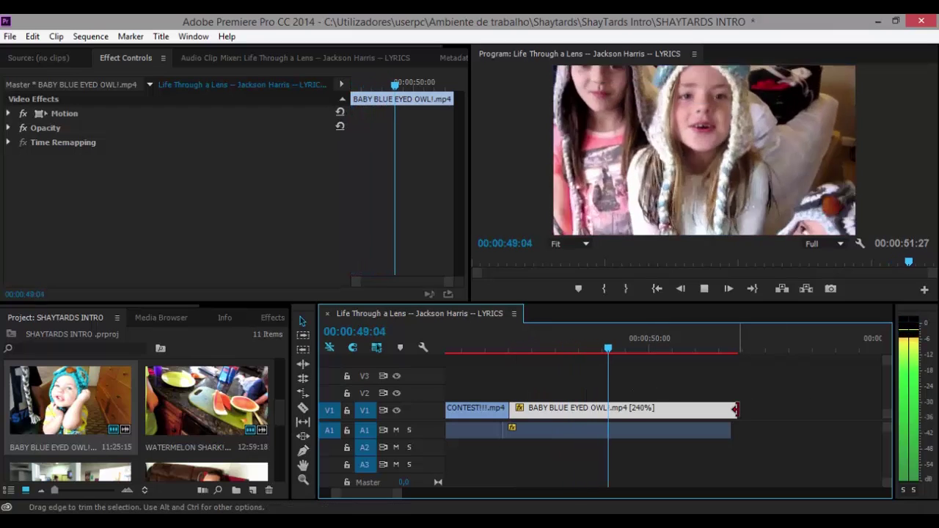
left_click_drag(648, 348, 511, 364)
key("space")
- Adjust the cut between the CONTEST and owl clips and replay the whole sequence
left_click_drag(557, 355, 538, 353)
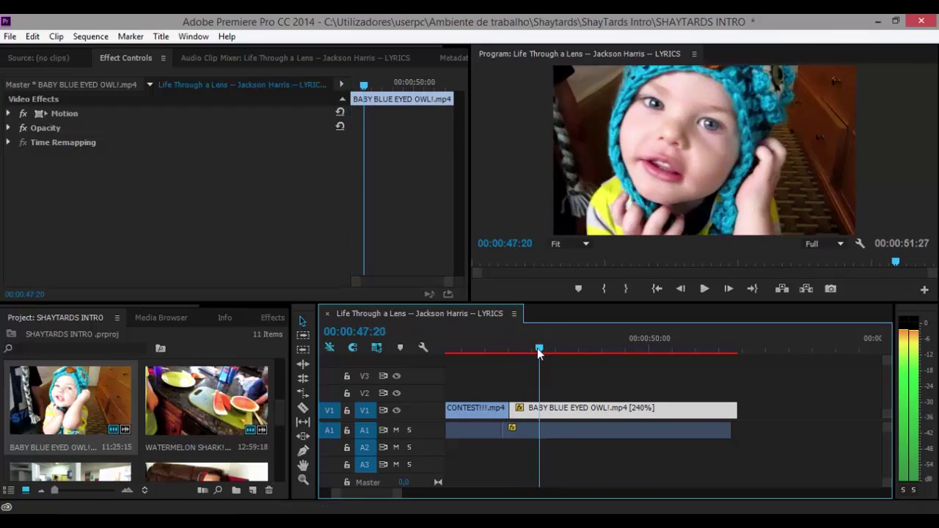
left_click(303, 408)
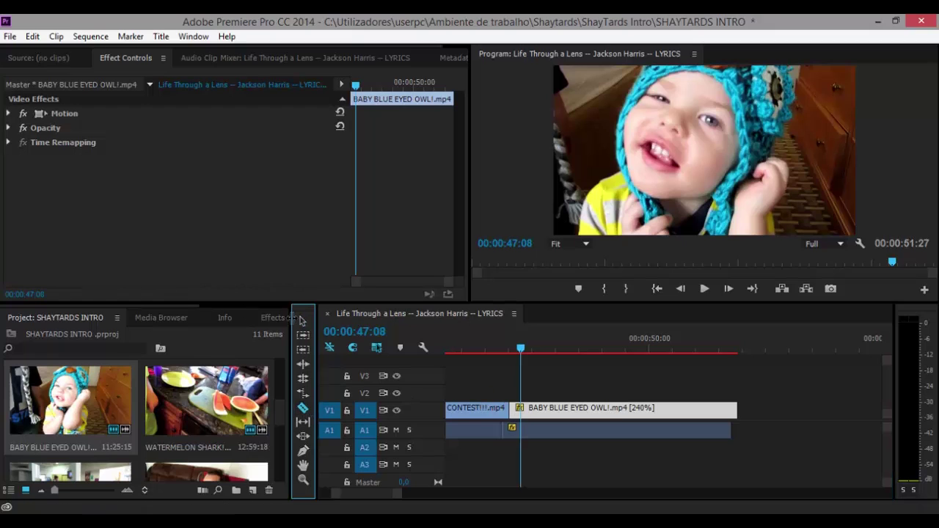
mouse_move(512, 408)
left_mouse_down()
mouse_move(722, 419)
mouse_move(519, 402)
left_mouse_up()
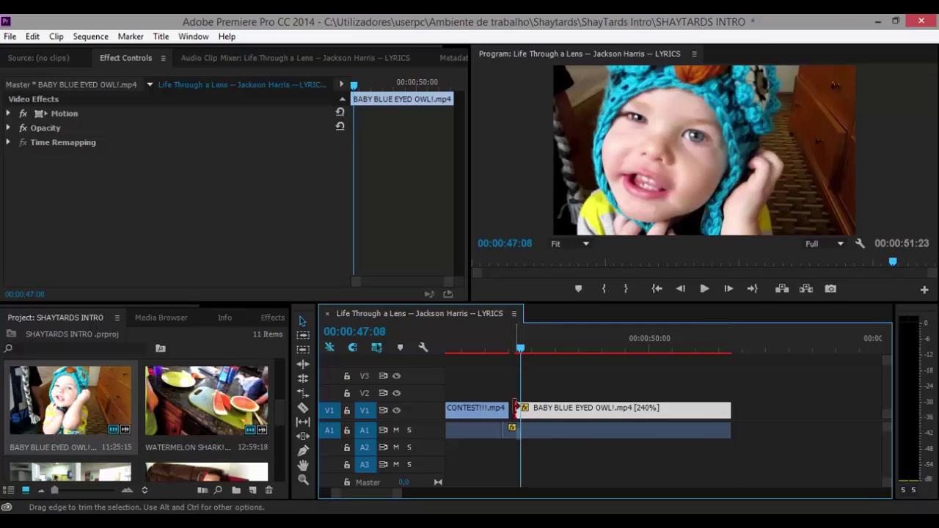
left_click_drag(525, 350, 487, 350)
key("space")
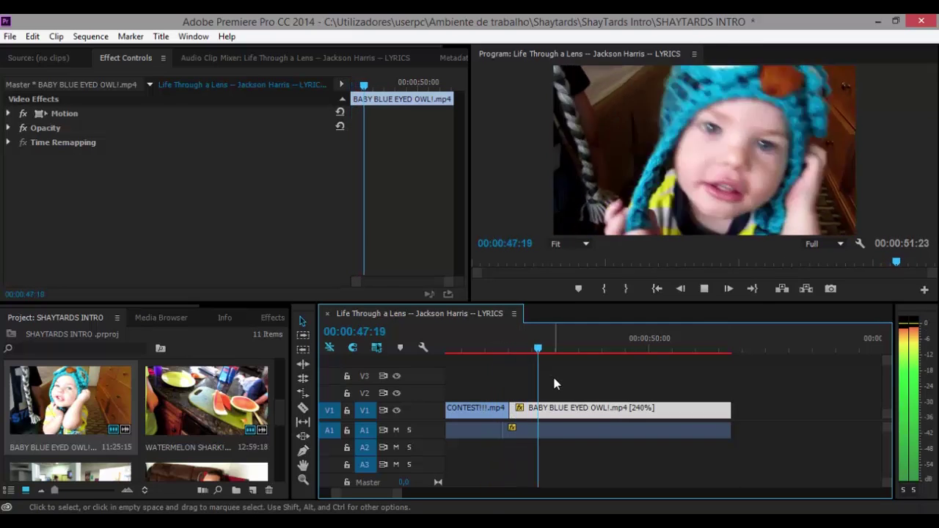
key("space")
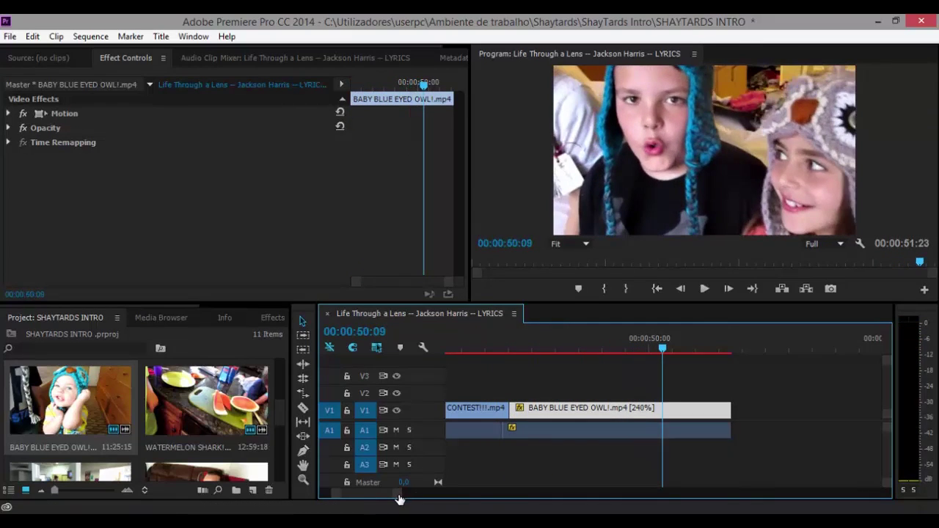
left_click_drag(400, 499, 454, 500)
key("Home")
key("space")
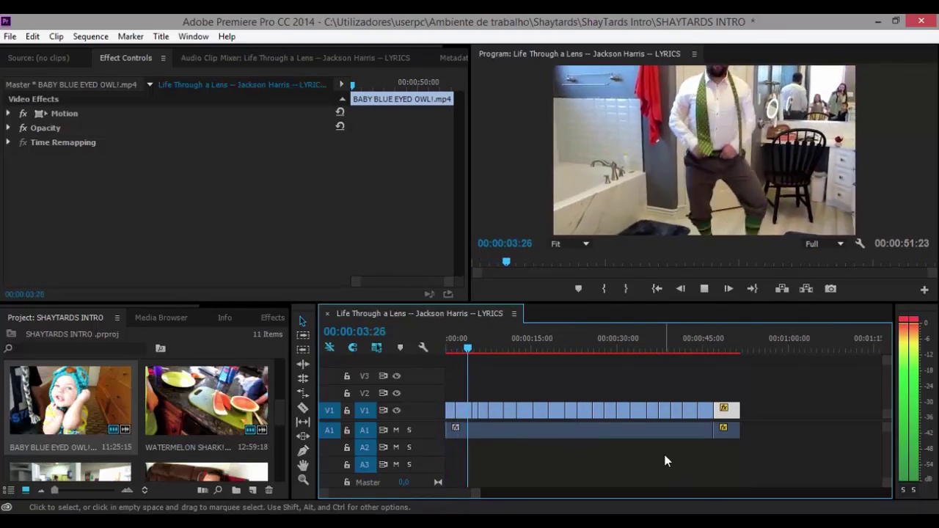
- Test deleting clips at 00:00:20:00 and 00:00:04:21, undoing each deletion
left_click(561, 350)
key("Delete")
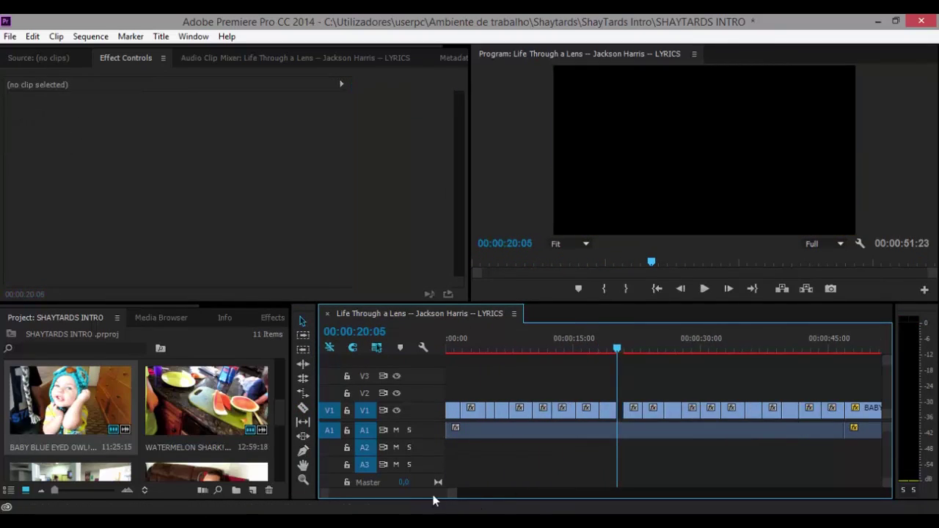
left_click(655, 382)
key("ctrl+z")
left_click(520, 361)
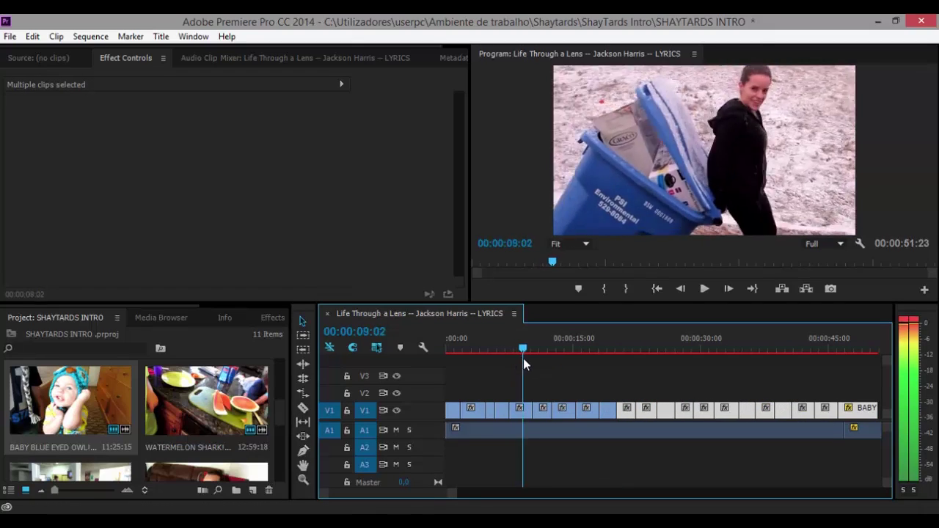
left_click(479, 350)
left_click(486, 350)
key("Delete")
key("ctrl+z")
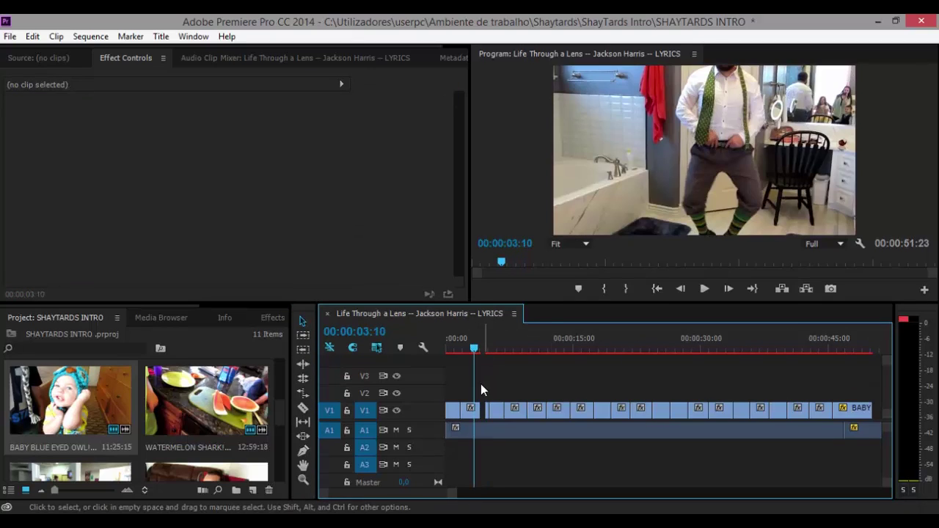
- Ripple-trim an early V1 clip so later clips close up, then review the song's fading end
left_click_drag(496, 414, 492, 414)
key("space")
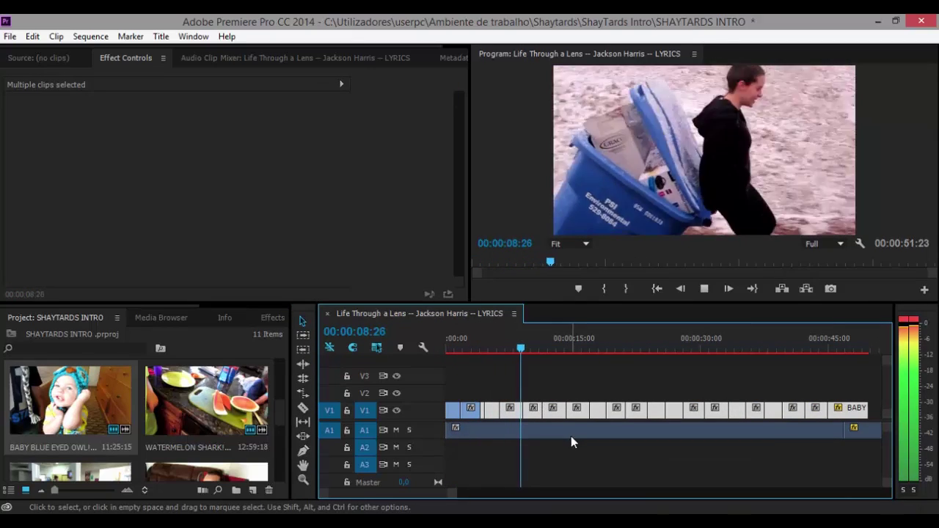
key("minus")
left_click(704, 389)
left_click(681, 347)
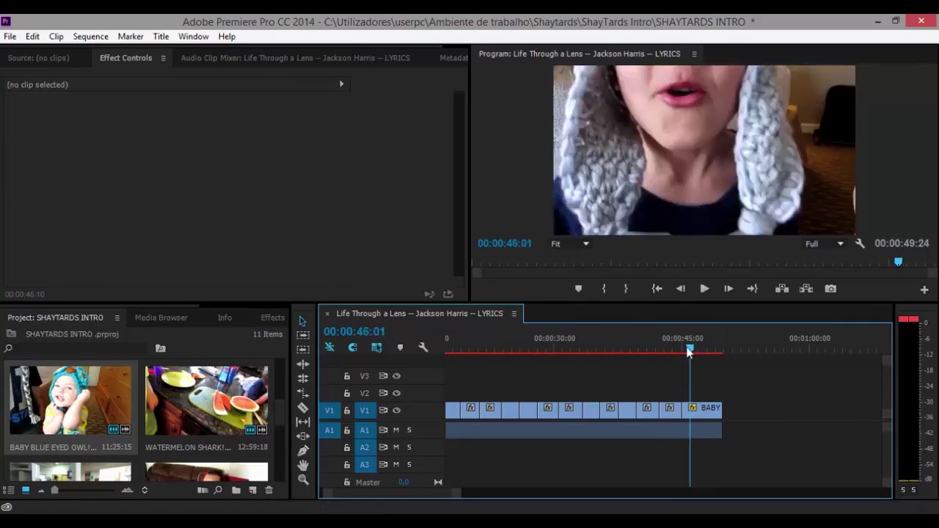
left_click(701, 430)
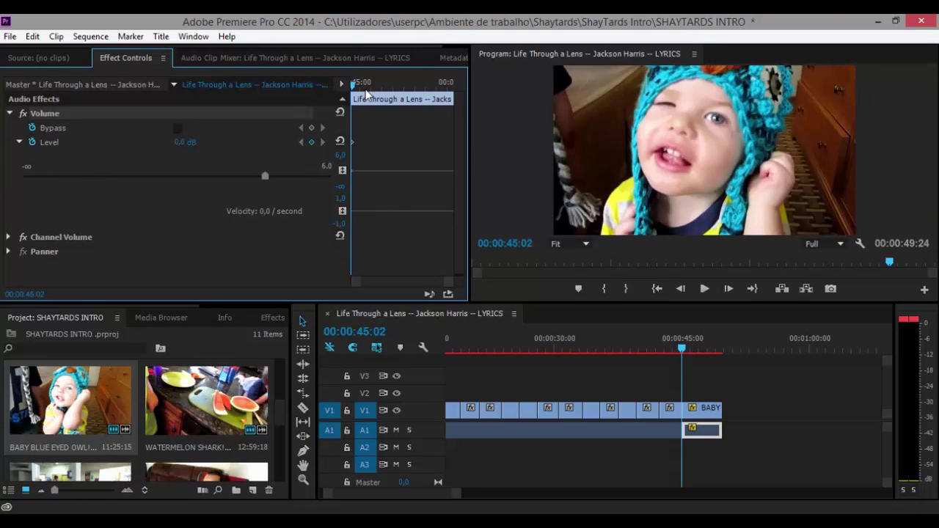
left_click_drag(683, 347, 704, 352)
- Return to the sequence start and save the project
key("Up")
key("Home")
left_click(11, 36)
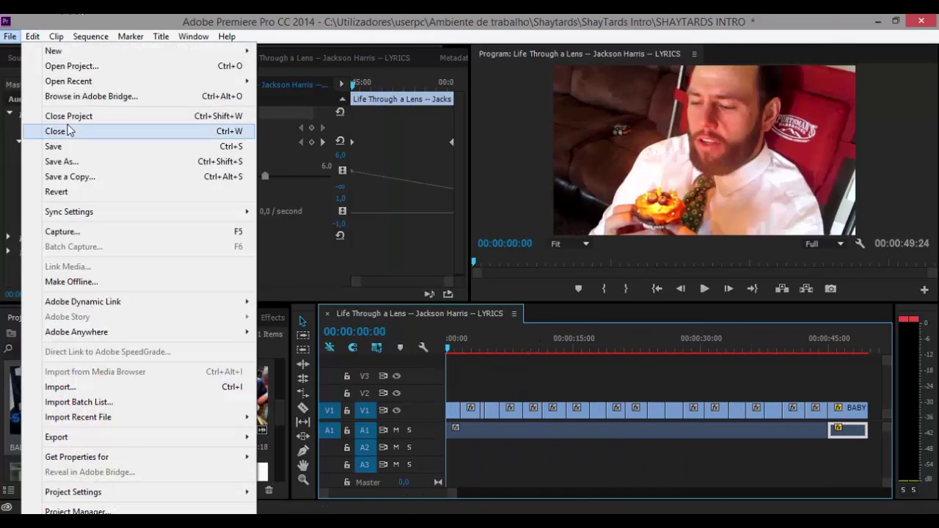
left_click(81, 146)
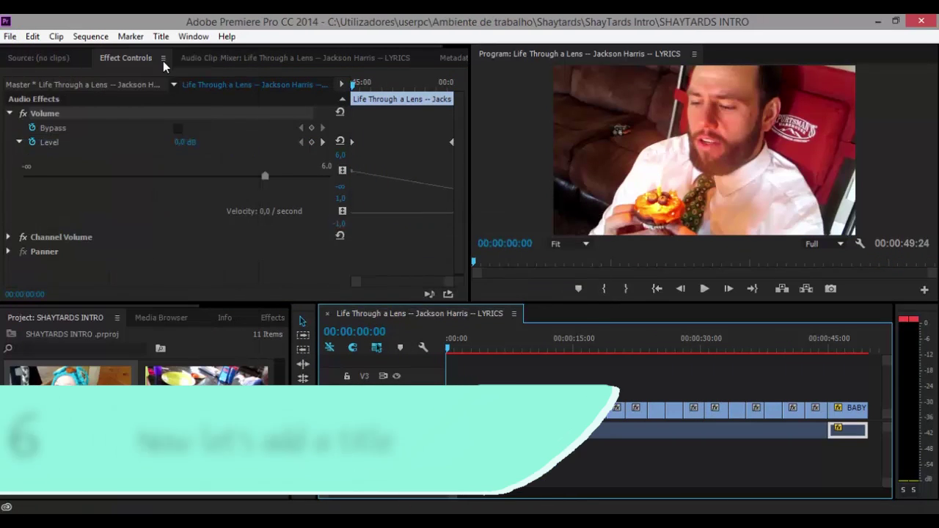
- Create a default still title named Shay, opening it in the Titler
left_click(161, 37)
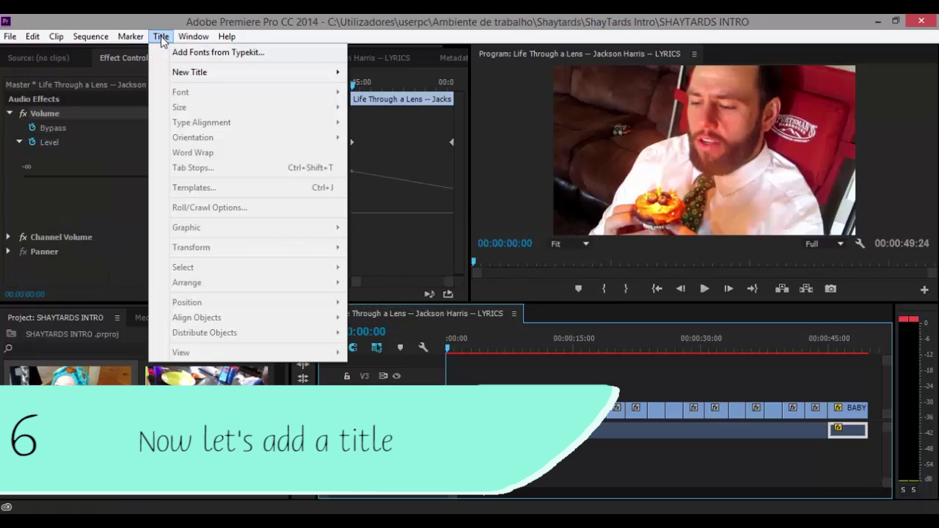
mouse_move(235, 75)
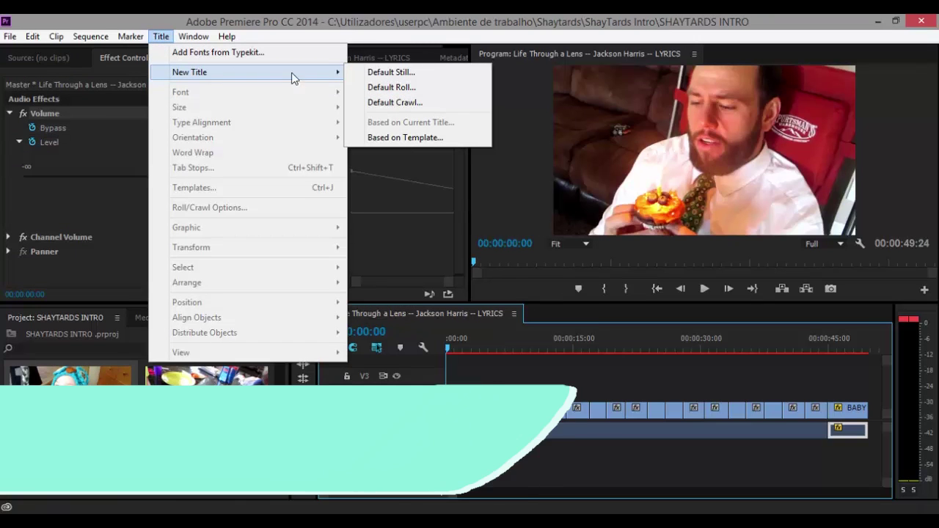
left_click(381, 72)
type("Shay")
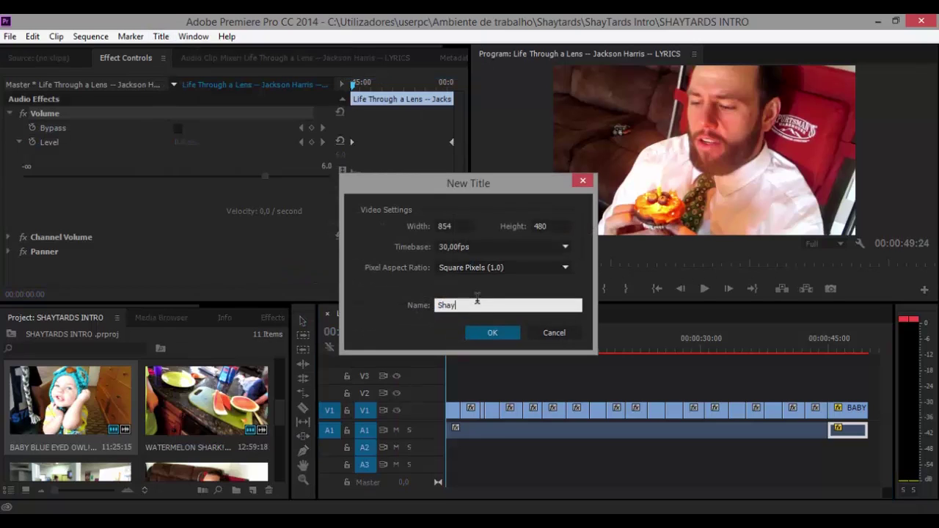
left_click(506, 330)
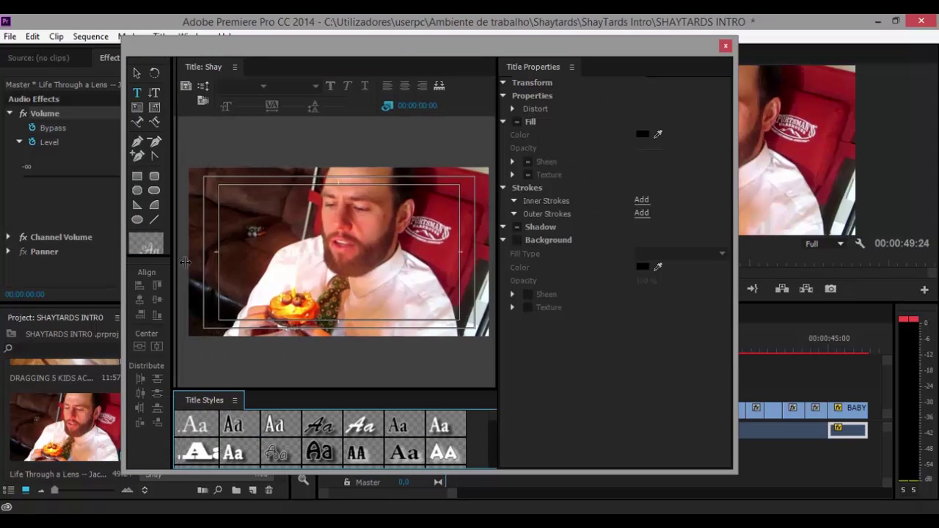
- Add the ShayCarl text box to the title frame and select its text
left_click_drag(186, 261, 188, 261)
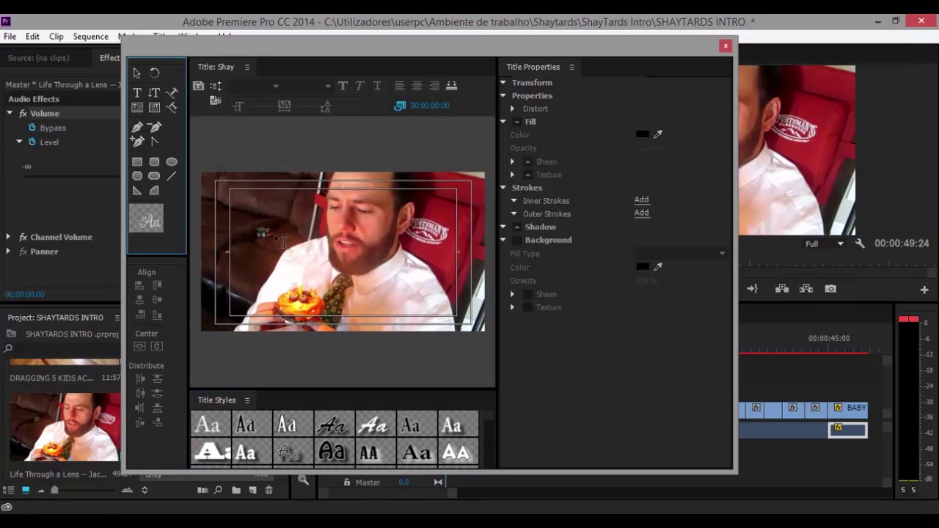
left_click(241, 217)
type("ShayCarl")
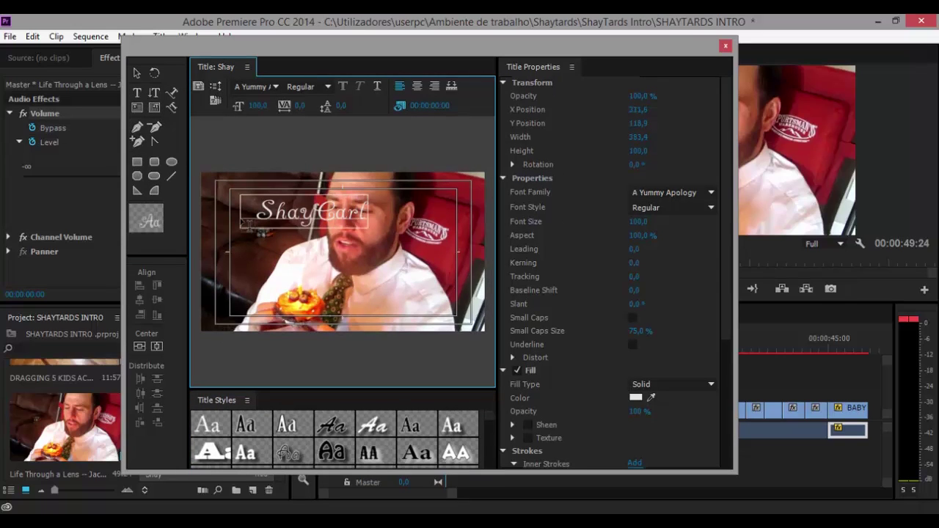
double_click(355, 200)
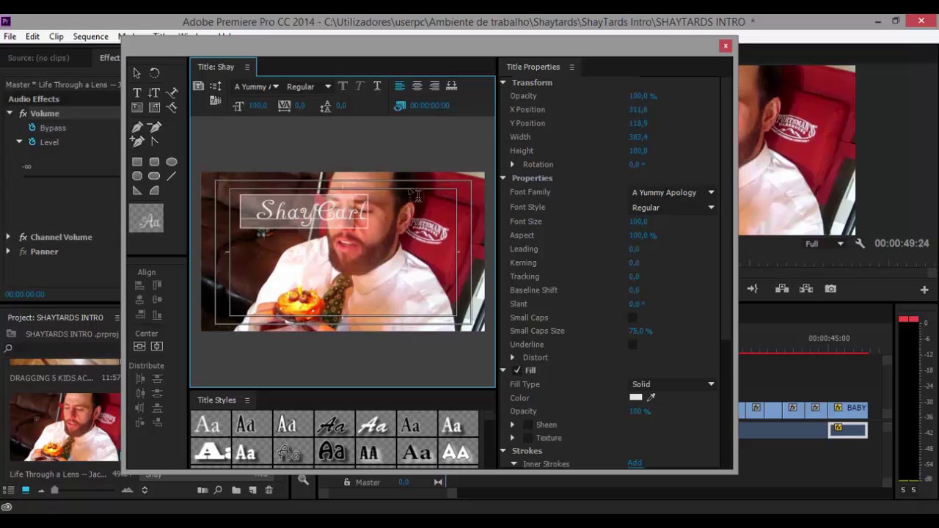
- Set the text to Berner Basisschrift 1, centre it both ways, and close the Titler
left_click(277, 88)
scroll(301, 239, "down", 3)
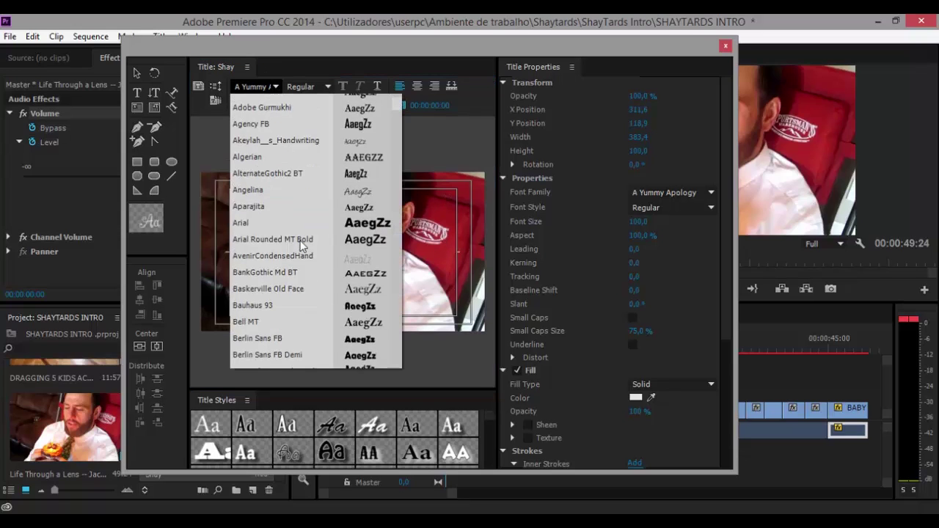
left_click(294, 342)
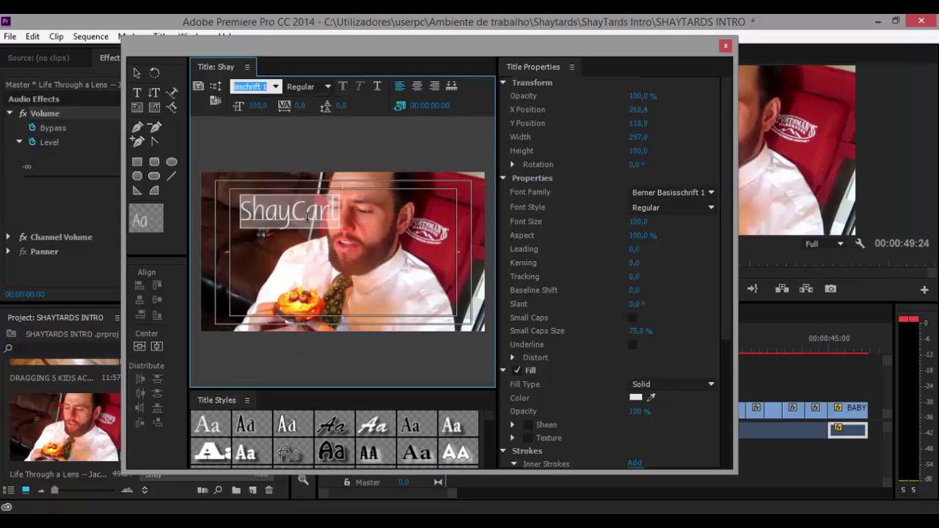
left_click(141, 345)
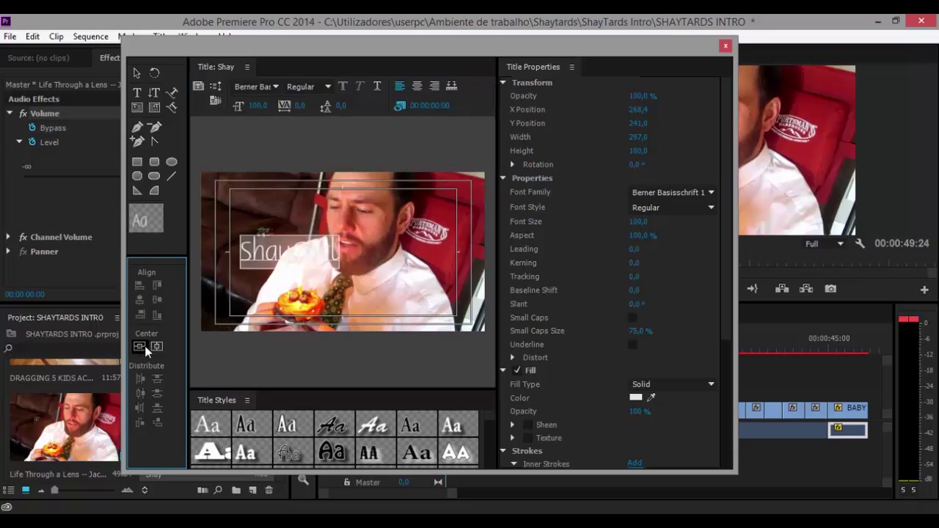
left_click(157, 345)
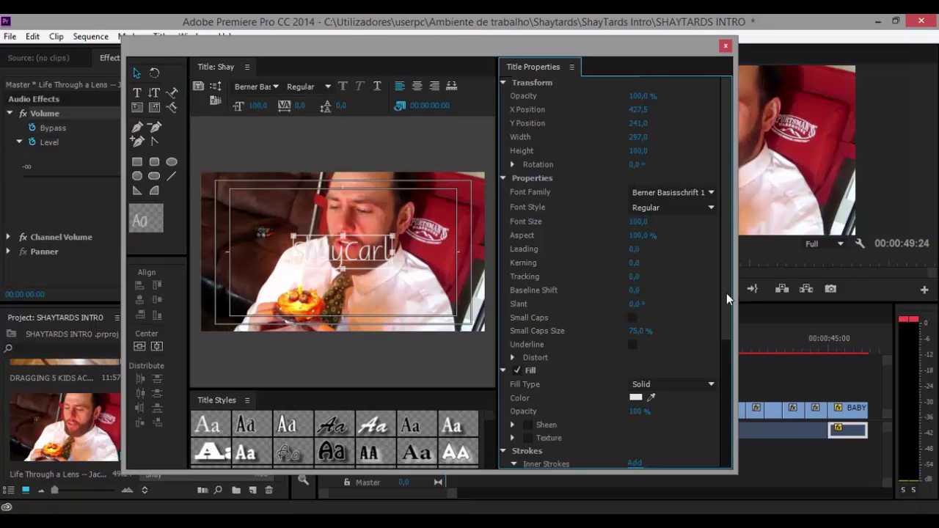
left_click_drag(726, 293, 719, 346)
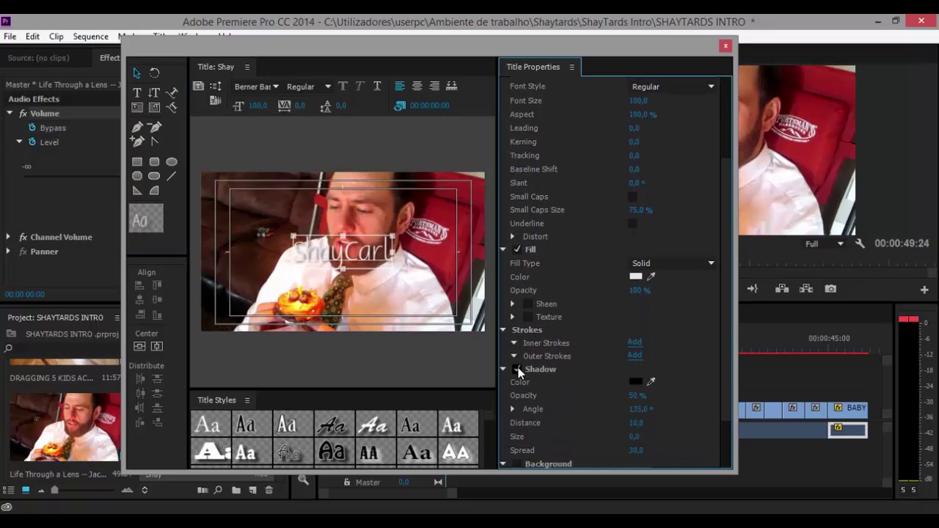
left_click(725, 45)
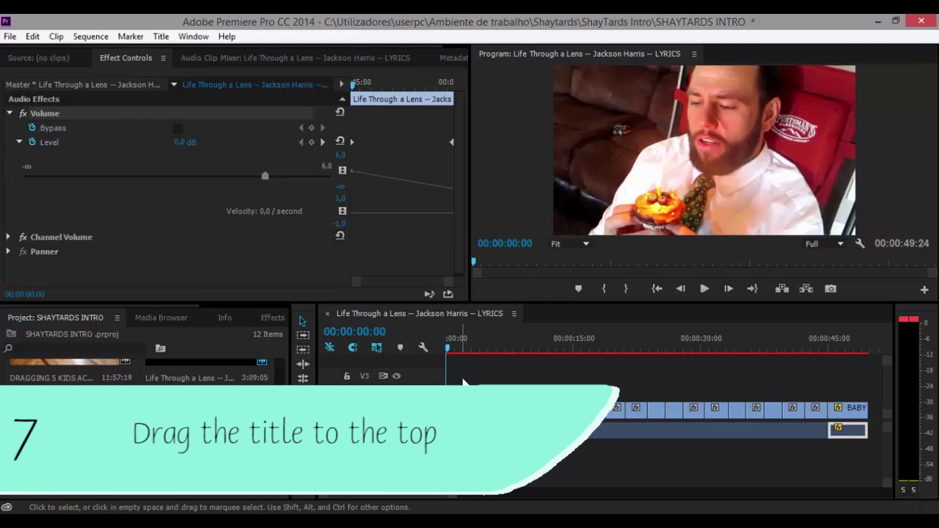
- Drop the Shay title onto V2 at the sequence start and play it to check the overlay
left_click_drag(449, 354, 453, 355)
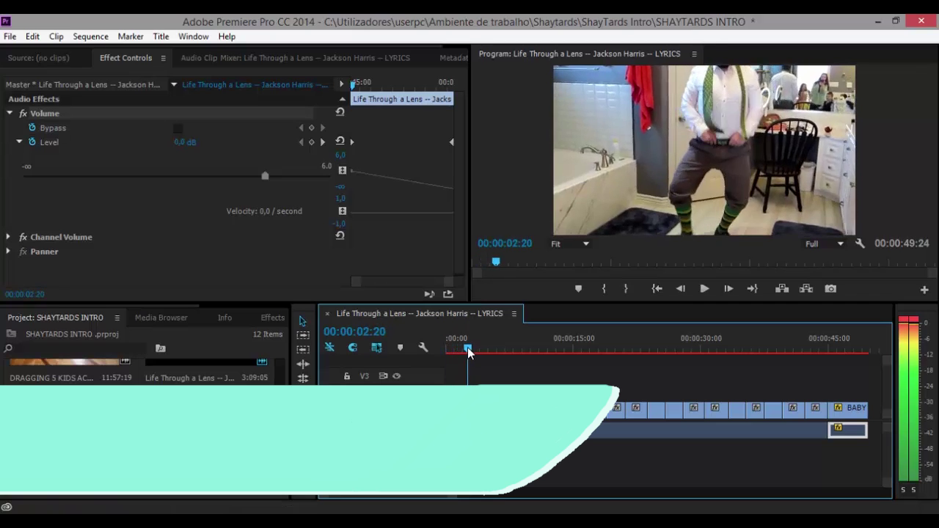
mouse_move(206, 426)
left_mouse_down()
mouse_move(470, 400)
mouse_move(480, 391)
left_mouse_up()
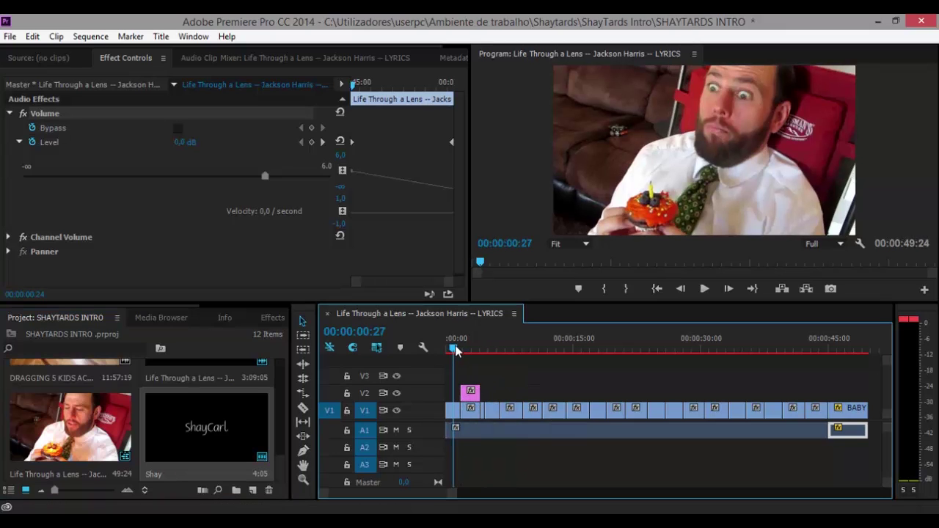
key("space")
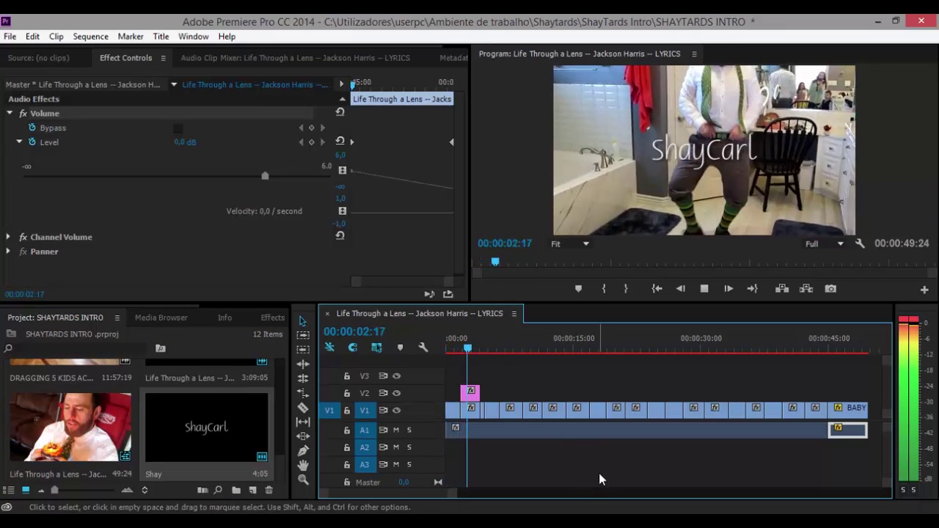
key("space")
left_click_drag(476, 355, 448, 352)
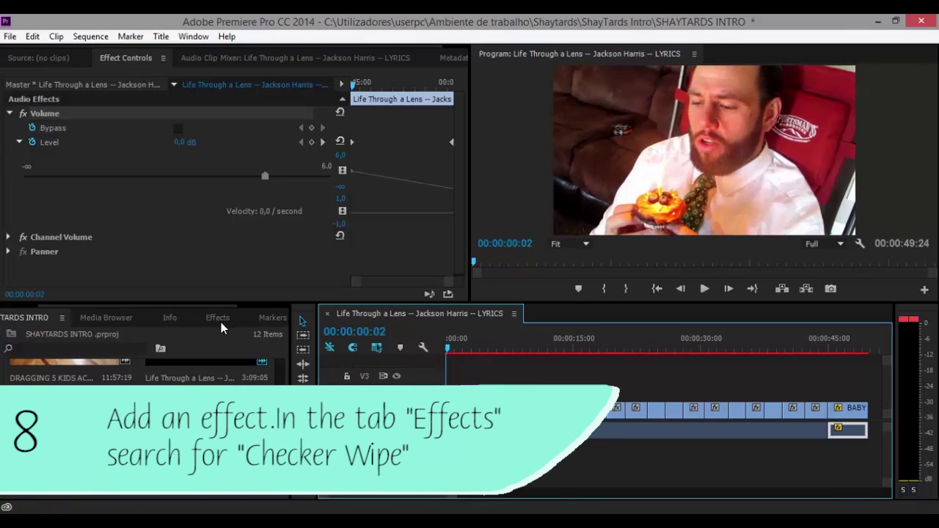
- Add a Checker Wipe from Video Transitions > Wipe to the Shay title's start and play it back
left_click(218, 318)
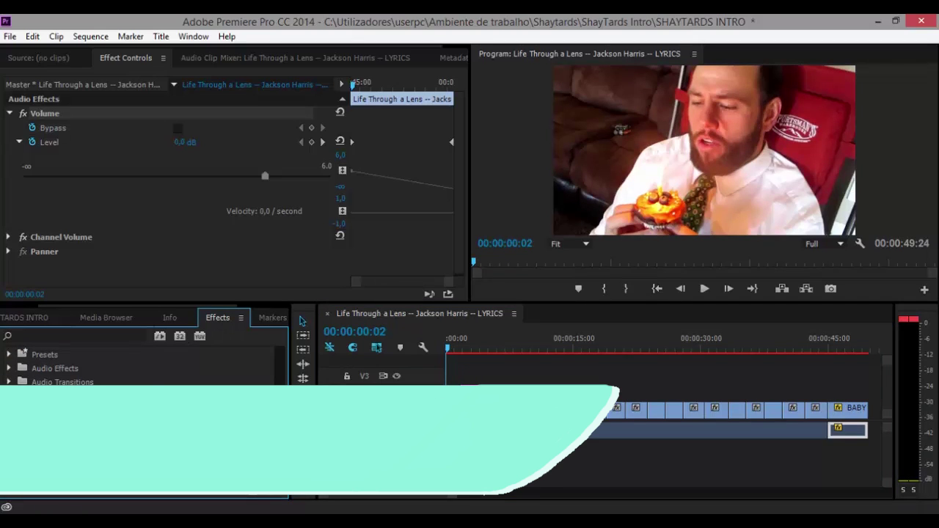
double_click(62, 409)
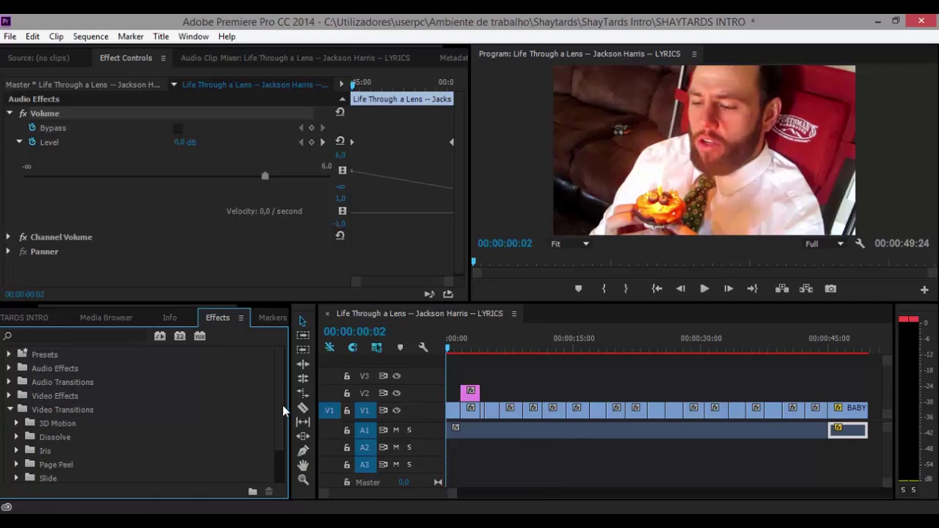
left_click_drag(284, 411, 278, 443)
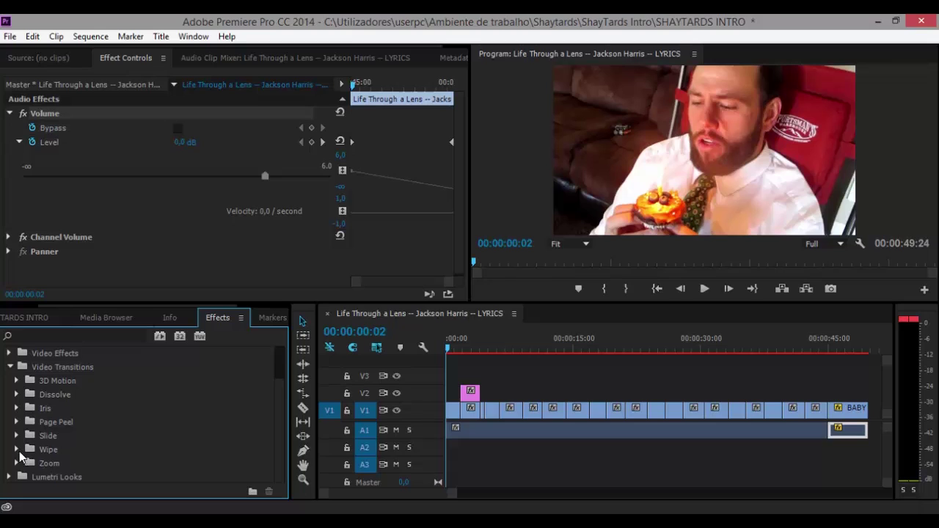
scroll(44, 451, "down", 2)
scroll(109, 453, "down", 1)
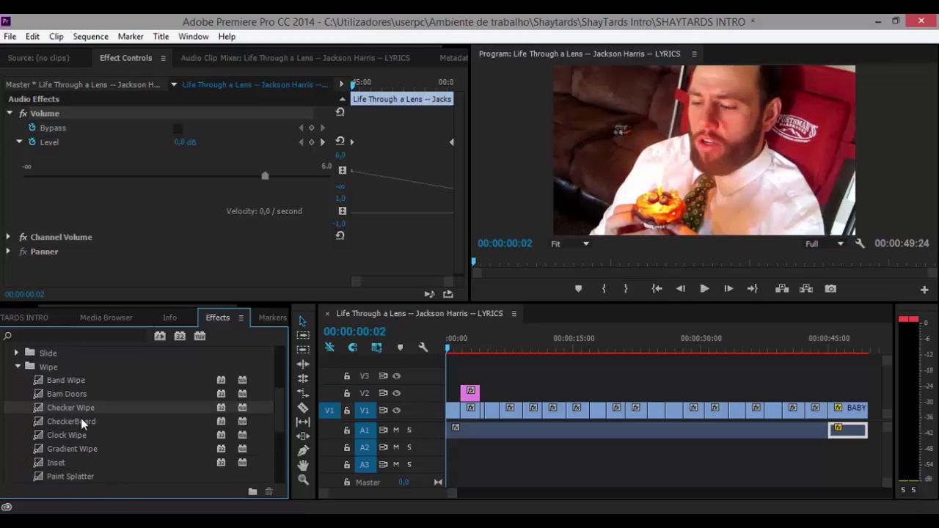
left_click_drag(467, 400, 466, 396)
key("equal")
key("equal")
key("equal")
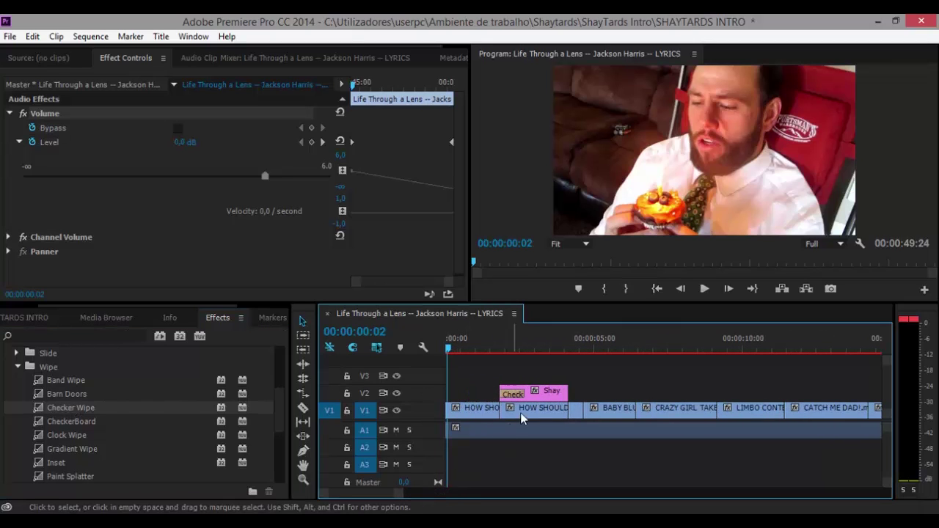
left_click(519, 394)
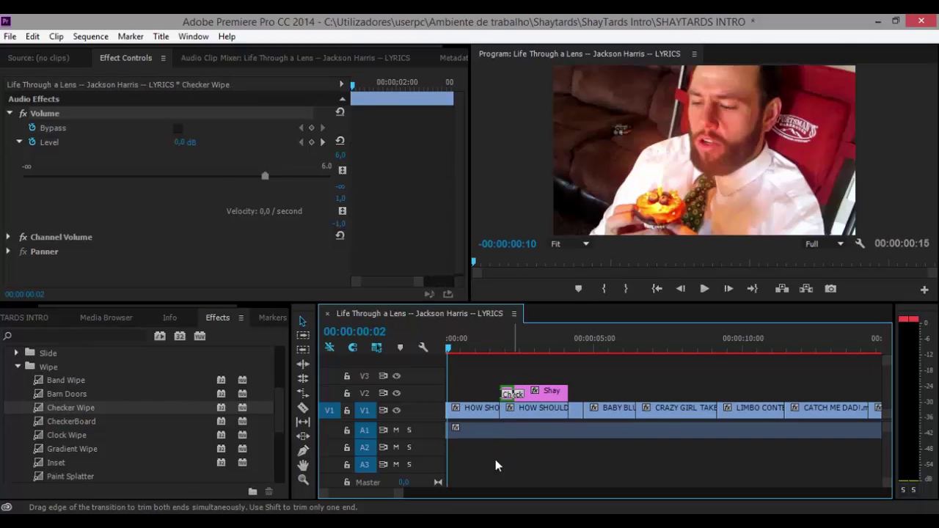
left_click(491, 346)
key("space")
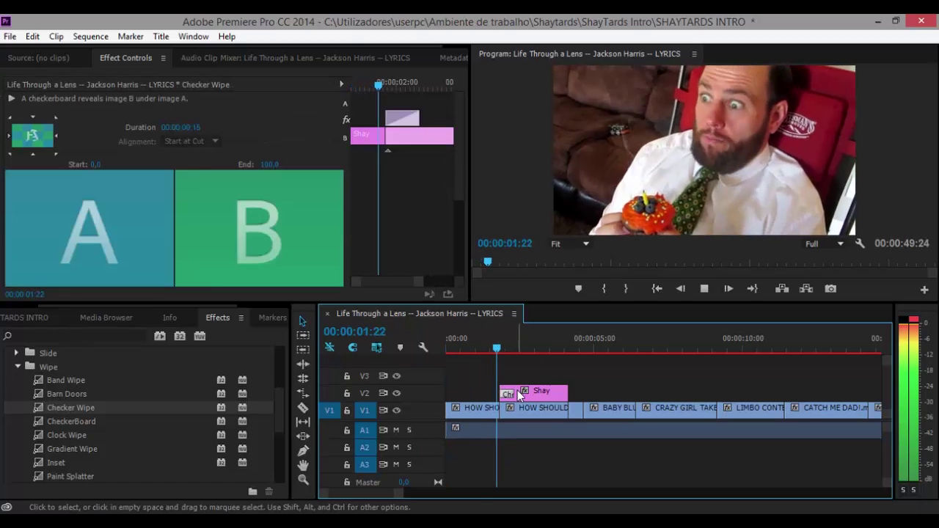
key("space")
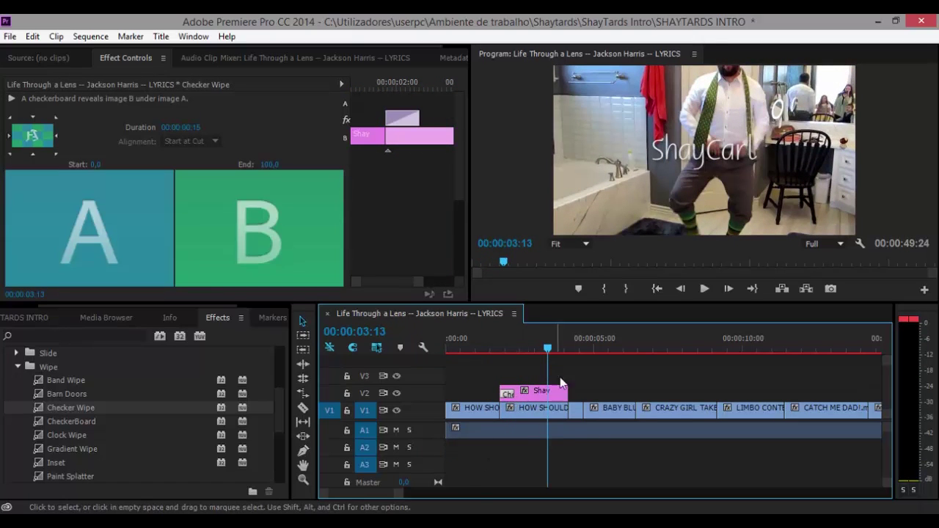
- Scrub further into the sequence and finish the Br name title, closing the Titler
left_click_drag(409, 493, 420, 497)
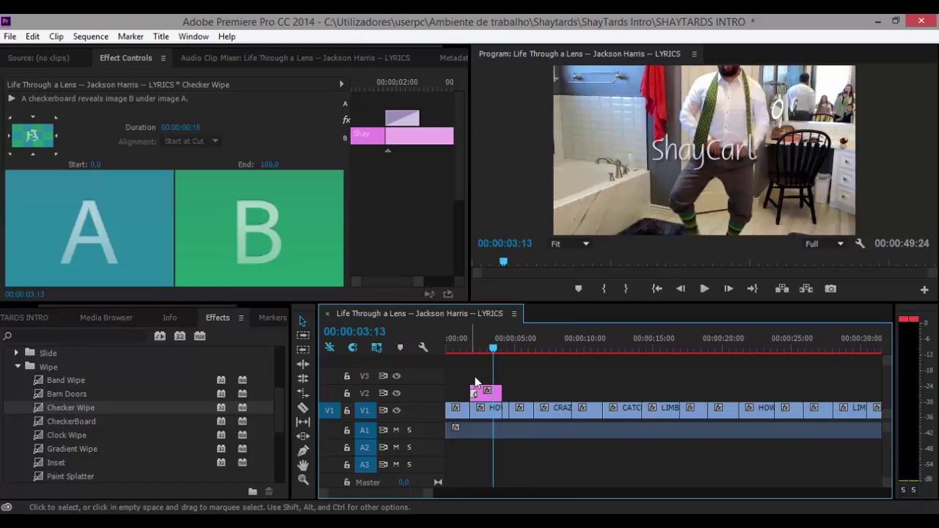
left_click(503, 351)
left_click_drag(502, 351, 520, 351)
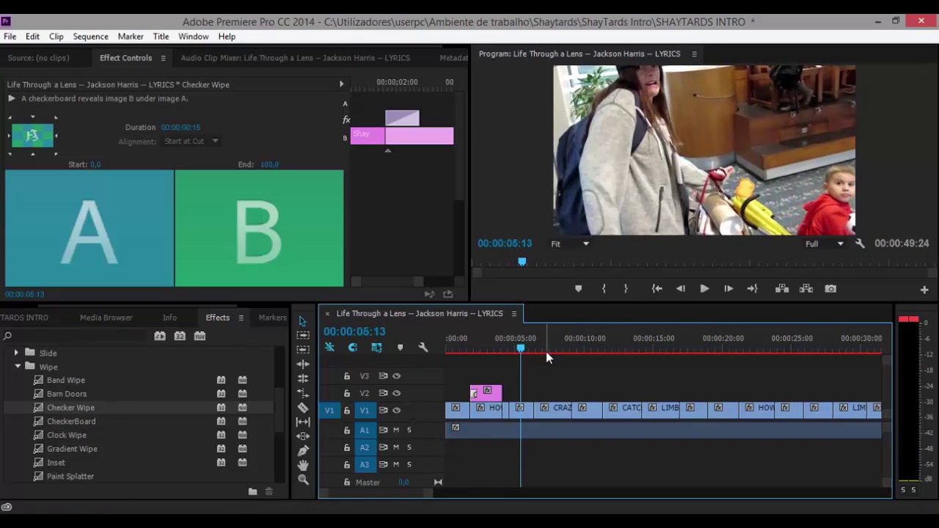
left_click_drag(534, 349, 546, 350)
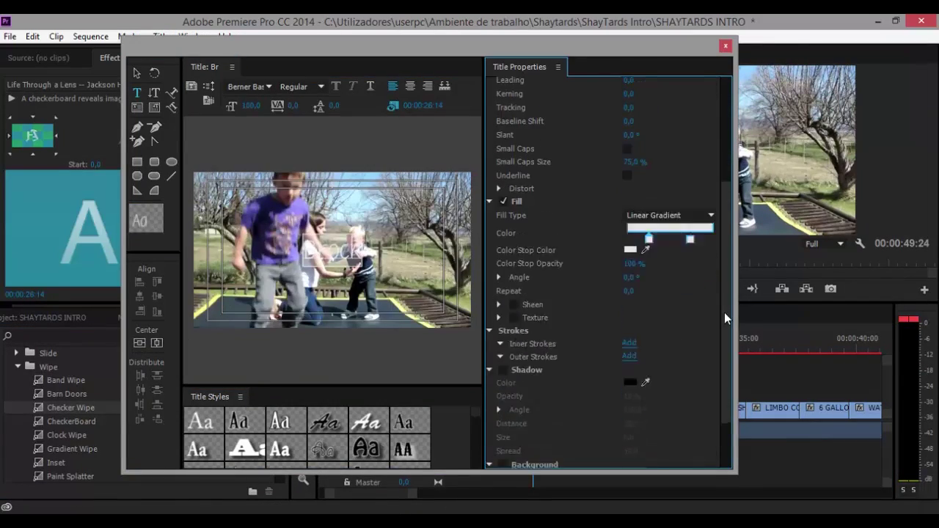
left_click(725, 46)
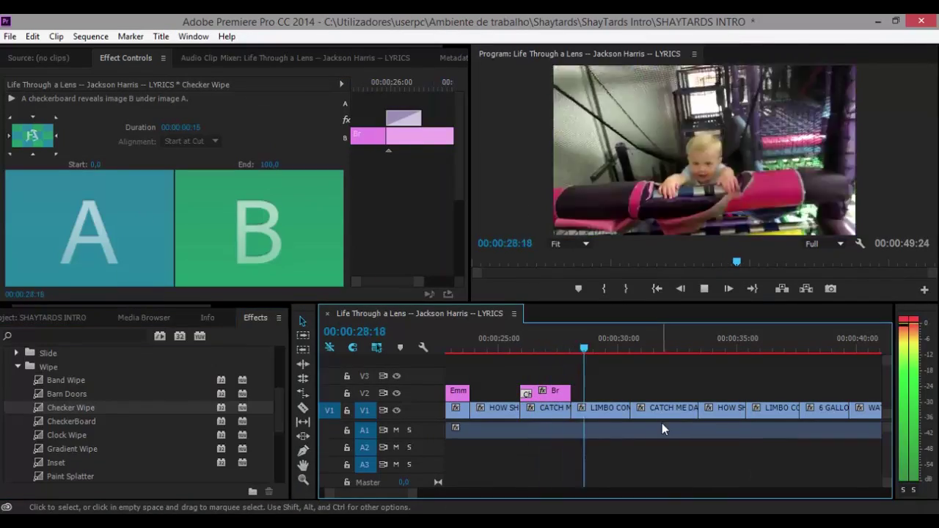
left_click(161, 36)
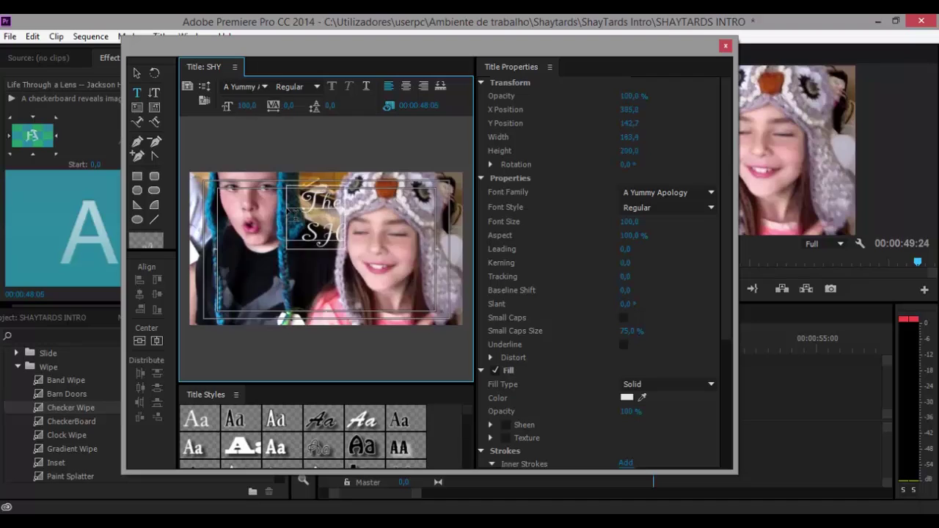
- Centre 'The SHAYTARDS' text, close the Titler, and place the SHY title above the final clip
left_click(157, 341)
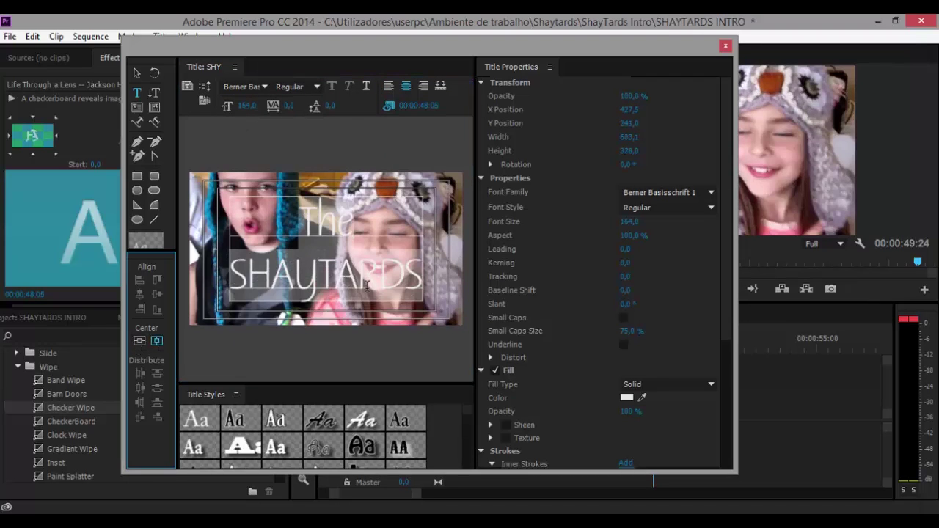
left_click_drag(727, 286, 728, 348)
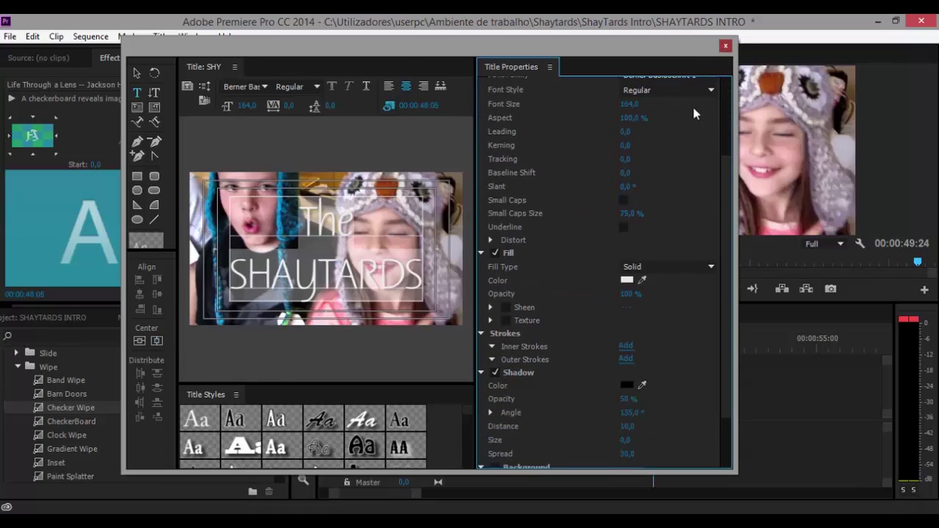
left_click(725, 45)
left_click_drag(653, 342, 670, 346)
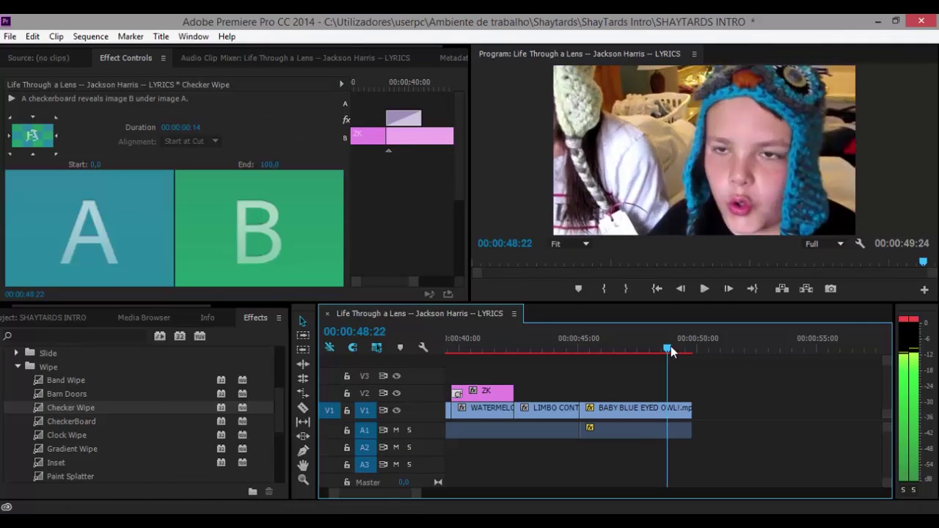
left_click(66, 321)
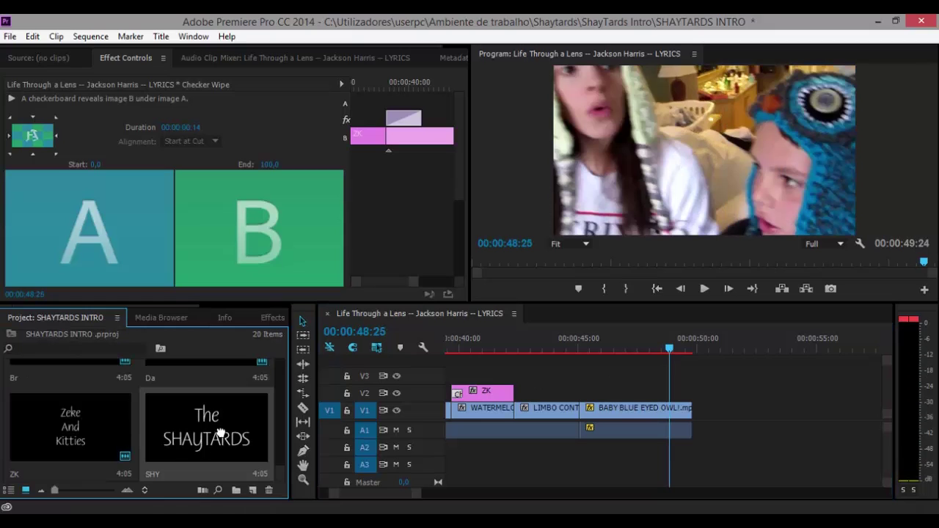
mouse_move(220, 433)
left_mouse_down()
mouse_move(736, 401)
mouse_move(691, 391)
left_mouse_up()
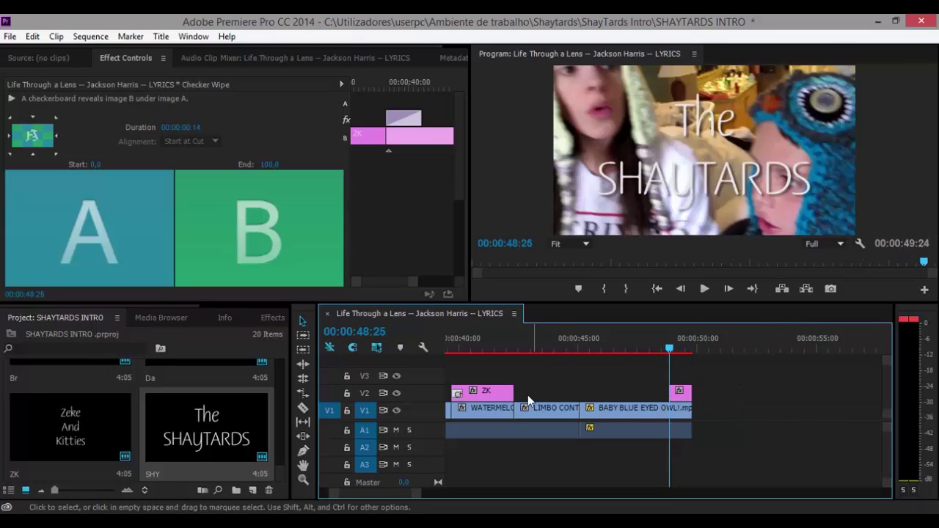
- Apply a Checker Wipe to the SHY title and shorten it from 14 to 8 frames
left_click(272, 317)
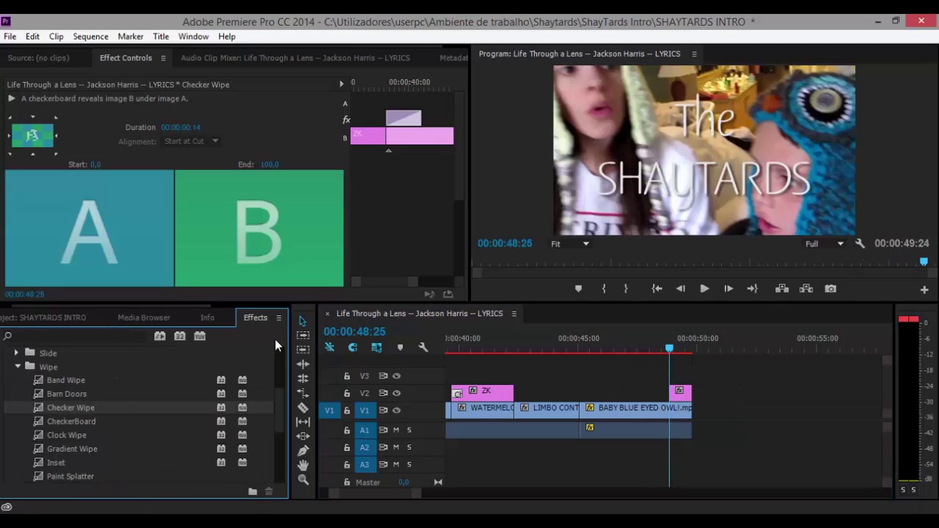
left_click_drag(119, 409, 658, 407)
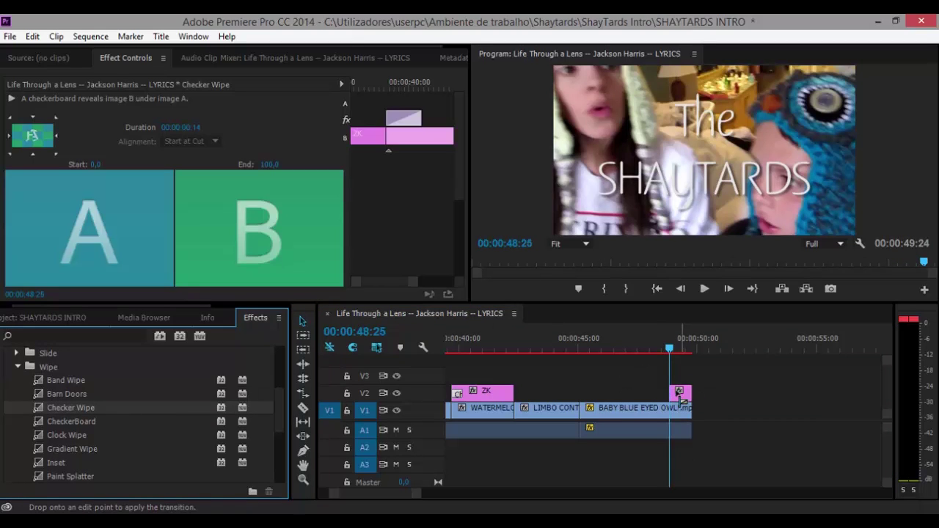
mouse_move(681, 406)
left_mouse_down()
mouse_move(681, 393)
mouse_move(691, 395)
left_mouse_up()
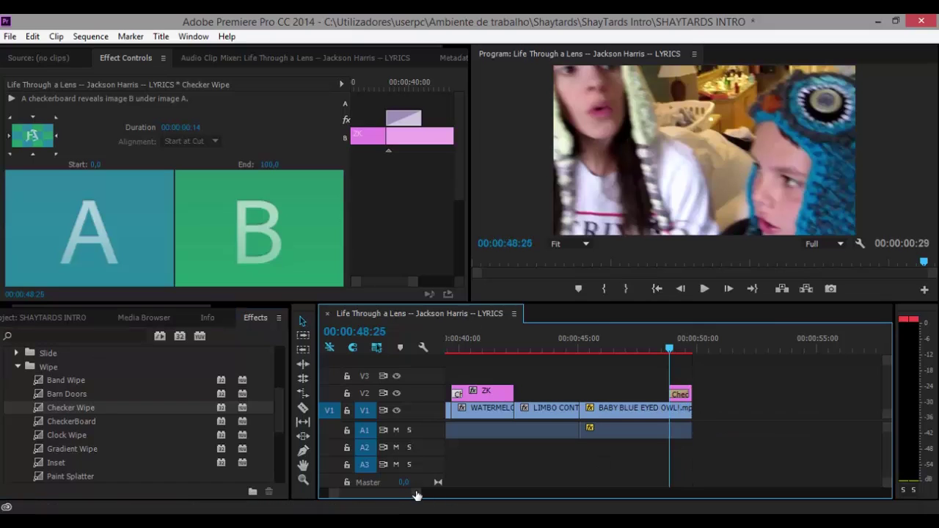
left_click_drag(415, 492, 403, 493)
left_click_drag(697, 392, 680, 394)
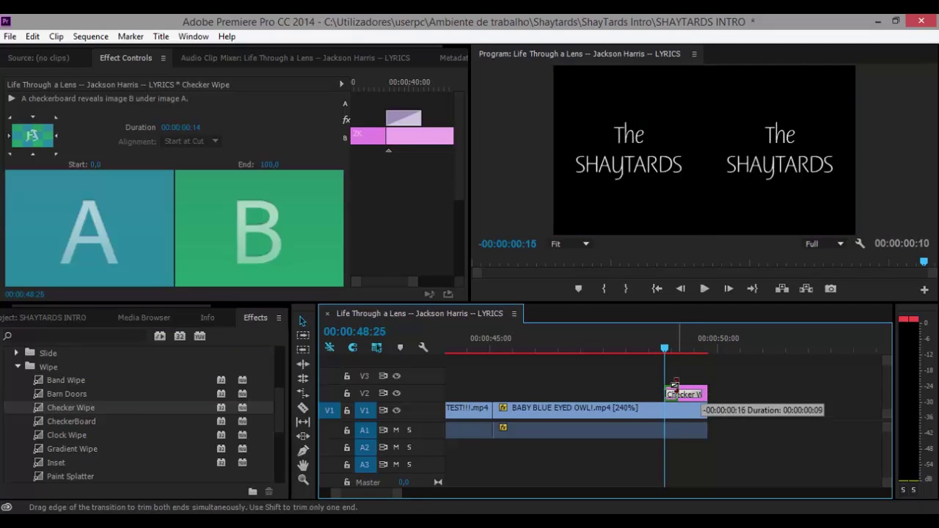
left_click_drag(399, 494, 430, 493)
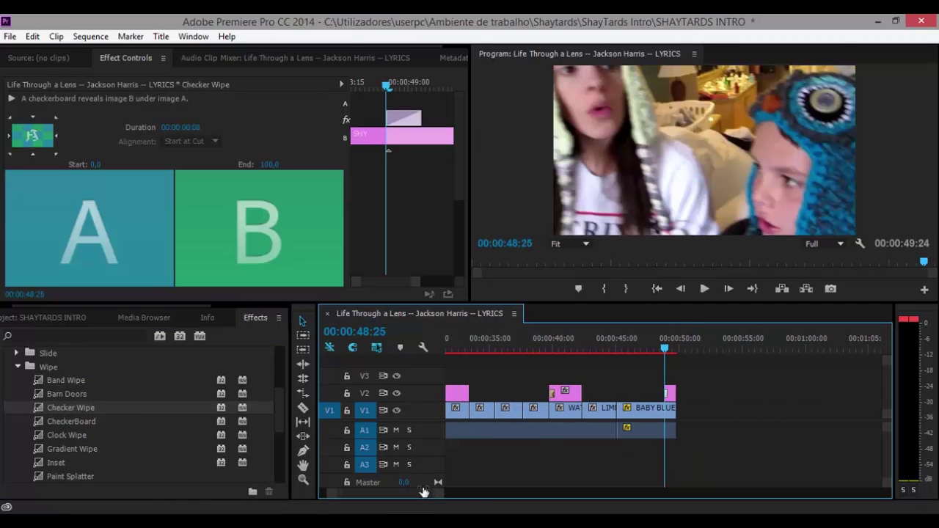
- Play the sequence, then extend the last V2 title clip to start 18 frames earlier
key("space")
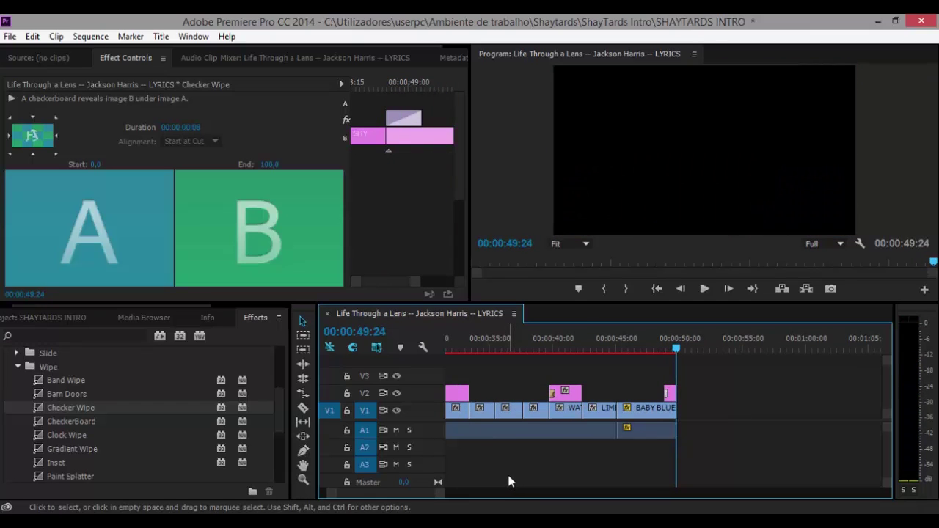
key("space")
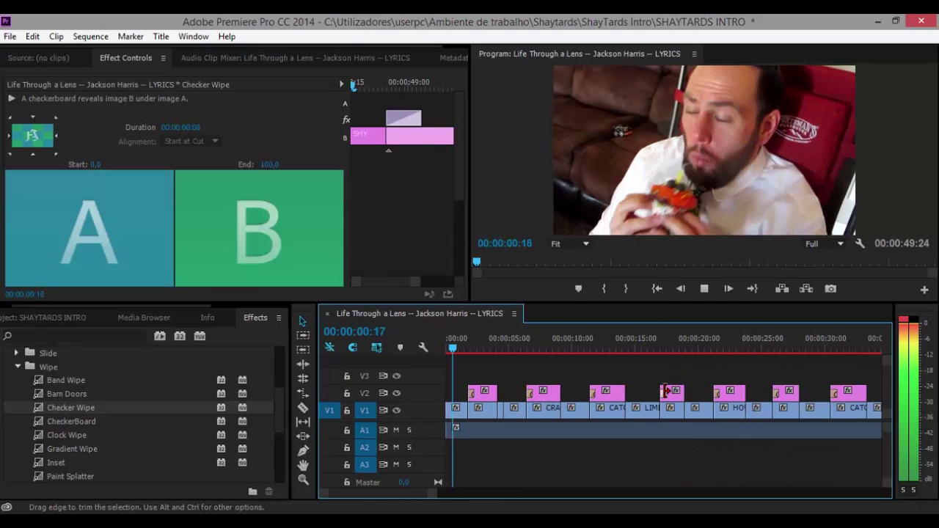
key("space")
scroll(400, 498, "down", 5)
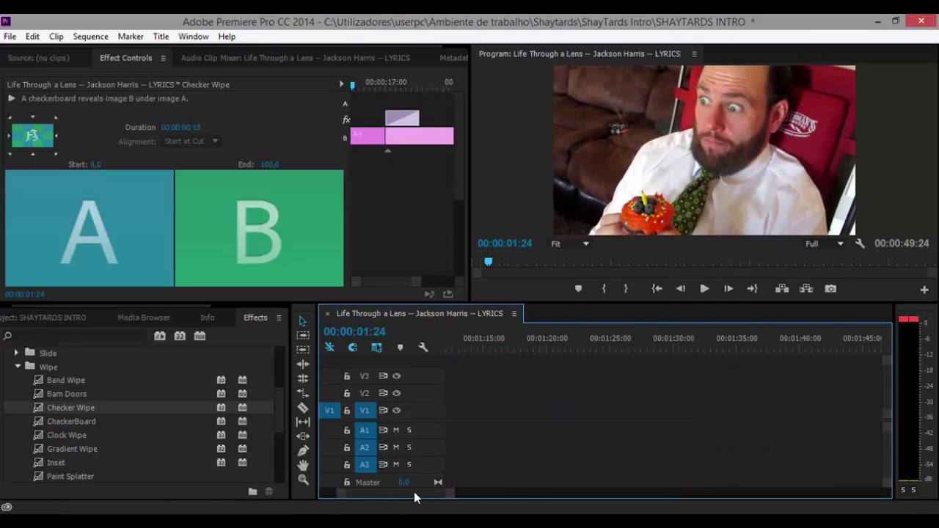
mouse_move(444, 497)
left_mouse_down()
mouse_move(456, 498)
mouse_move(404, 497)
left_mouse_up()
scroll(415, 496, "down", 5)
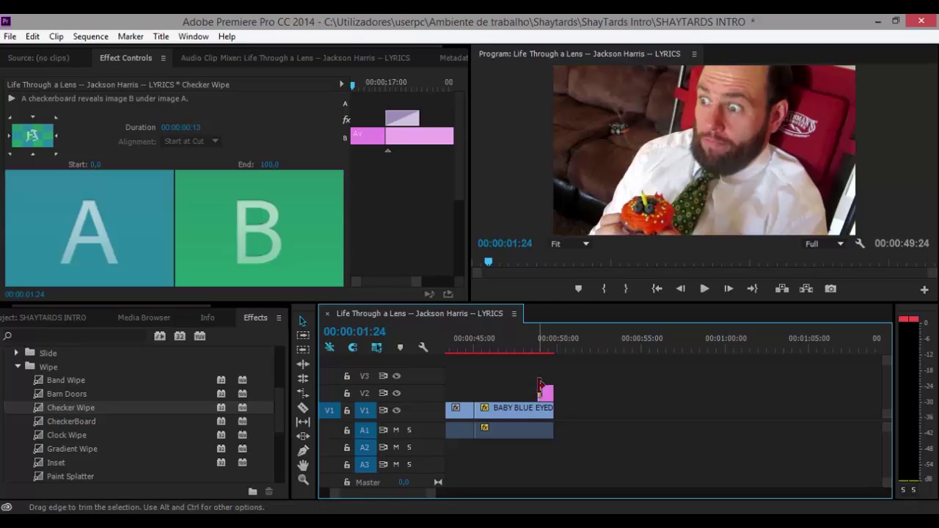
left_click_drag(542, 387, 529, 387)
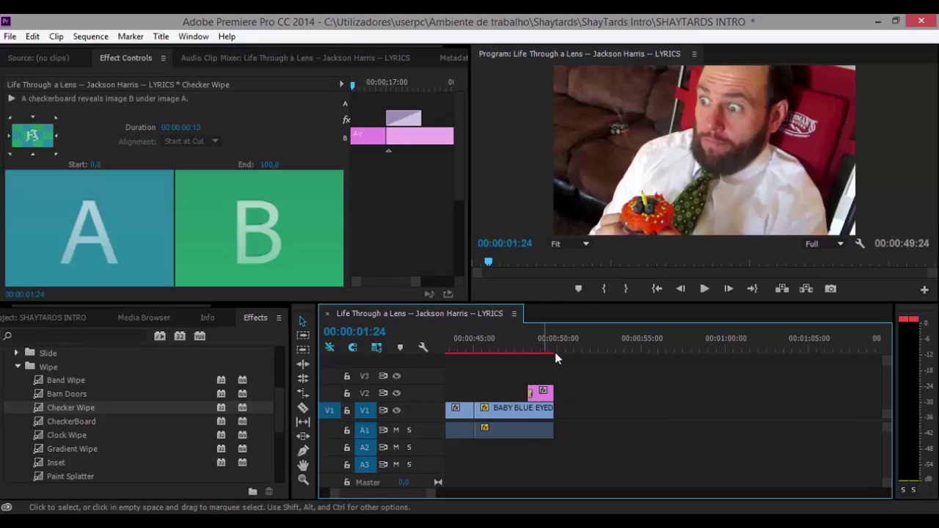
- Preview the sequence ending from about 46 seconds
left_click(510, 346)
key("space")
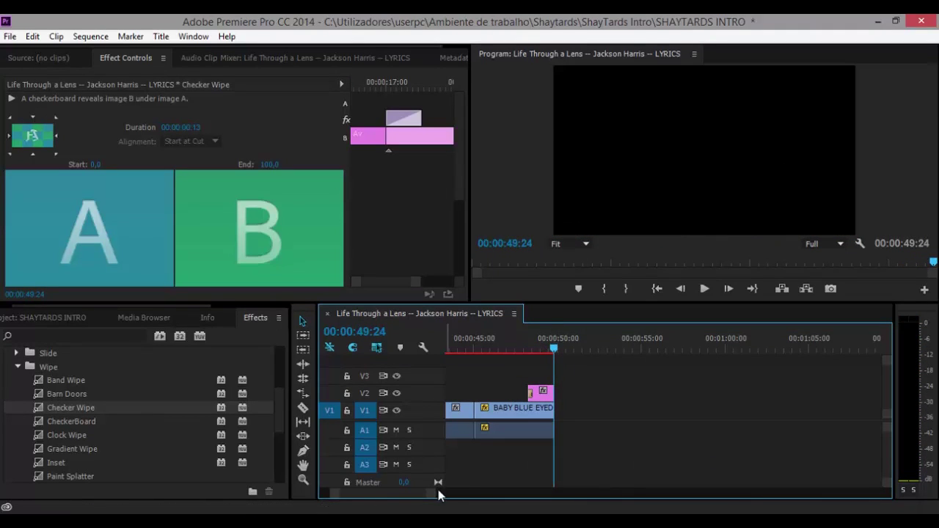
left_click_drag(438, 493, 360, 491)
left_click(161, 36)
- Create a new default still title named MAF
mouse_move(261, 73)
left_click(388, 71)
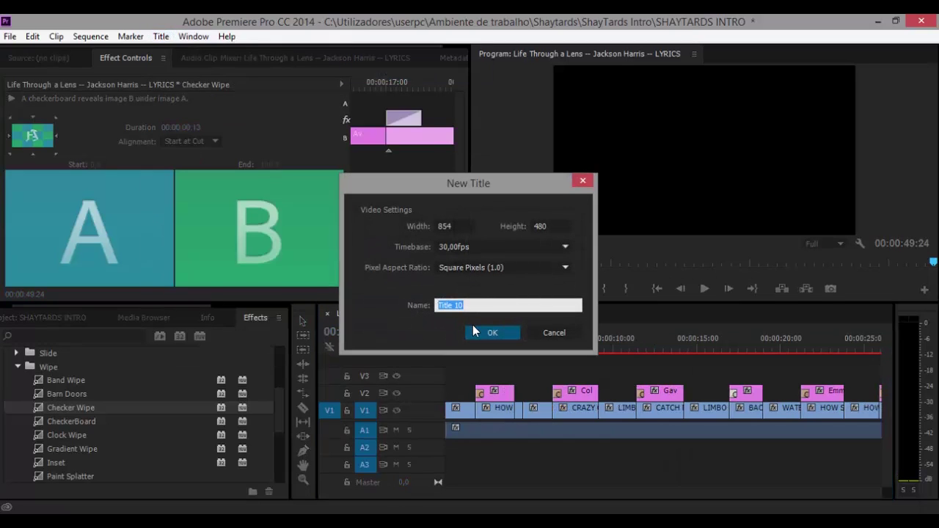
type("MAF")
left_click(487, 332)
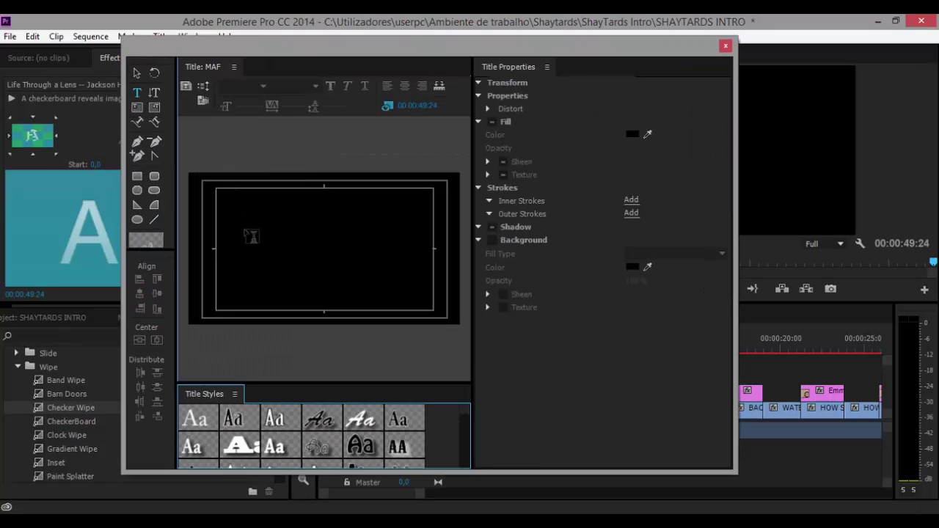
- Type the Made By credit in Berner Basisschrift 1, centred, with a smaller font size
left_click(251, 235)
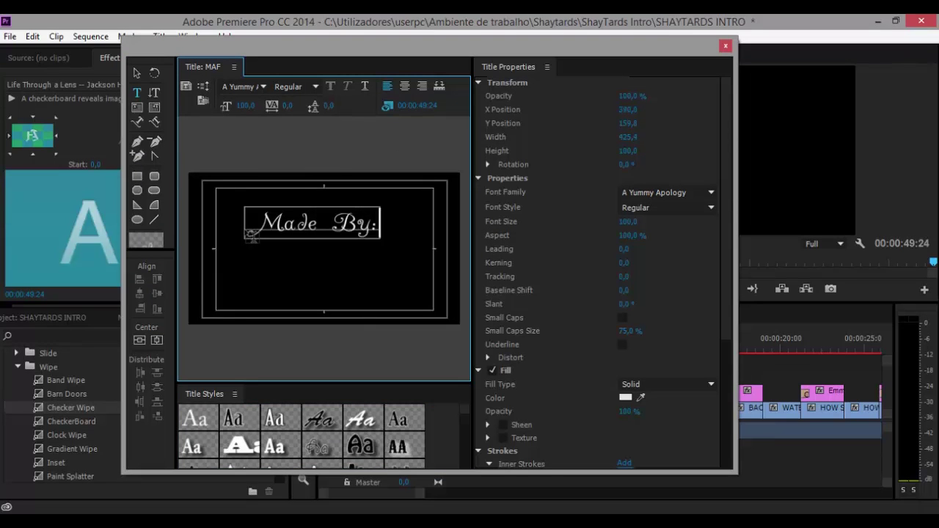
type("Made By: Mafal")
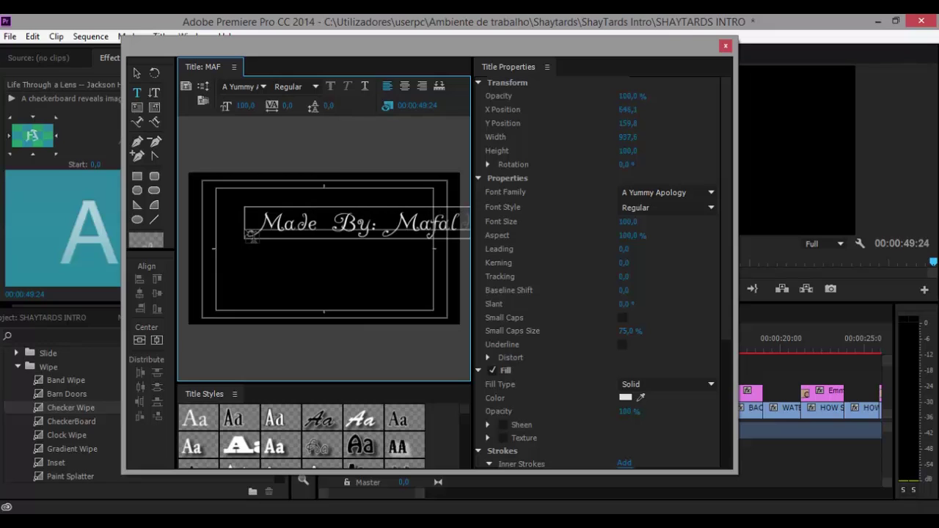
key("ctrl+a")
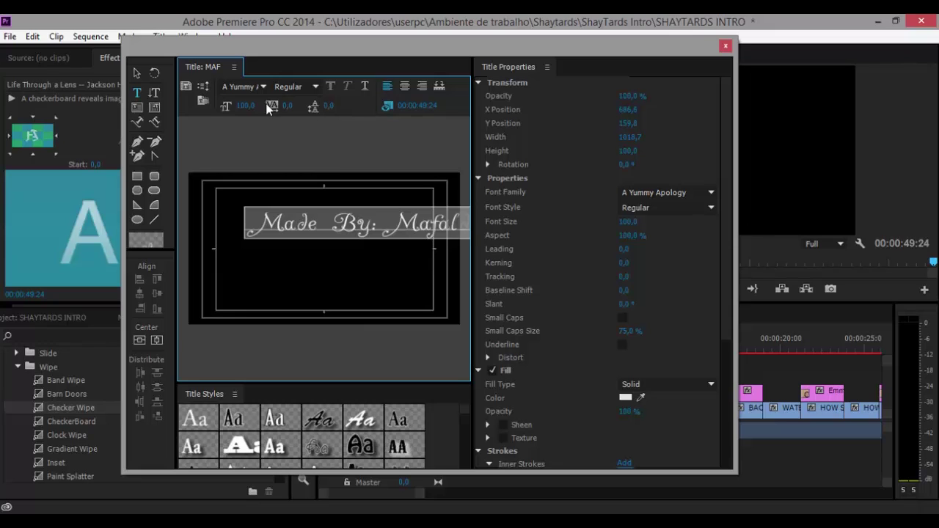
left_click(242, 87)
scroll(280, 319, "down", 3)
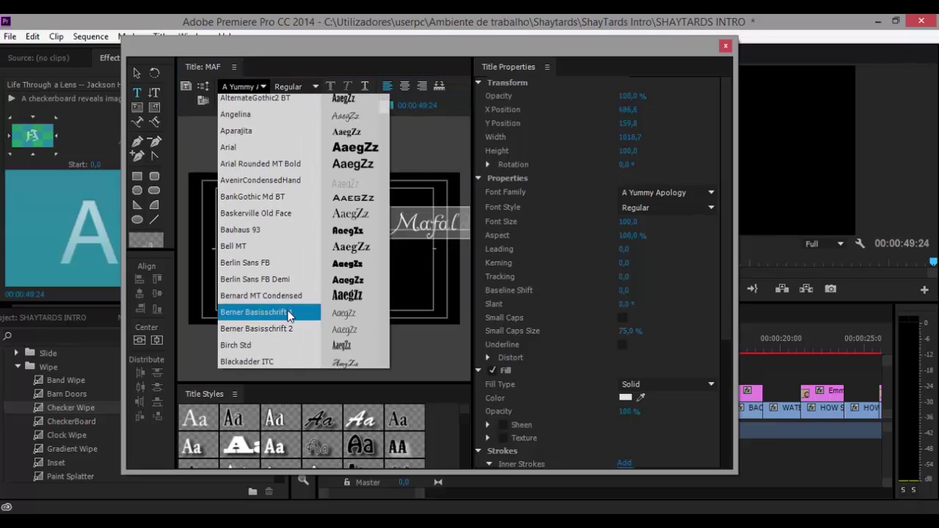
left_click(287, 312)
left_click(156, 339)
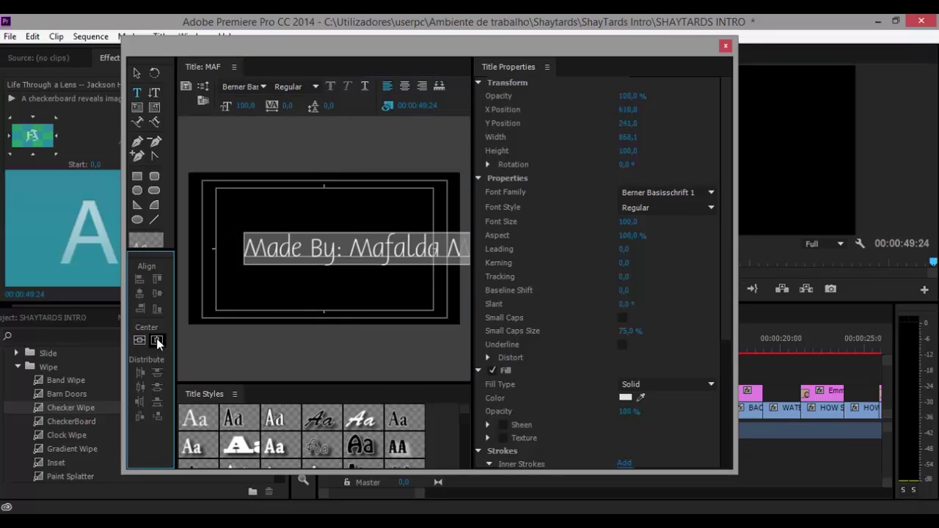
left_click(139, 339)
left_click_drag(245, 105, 198, 106)
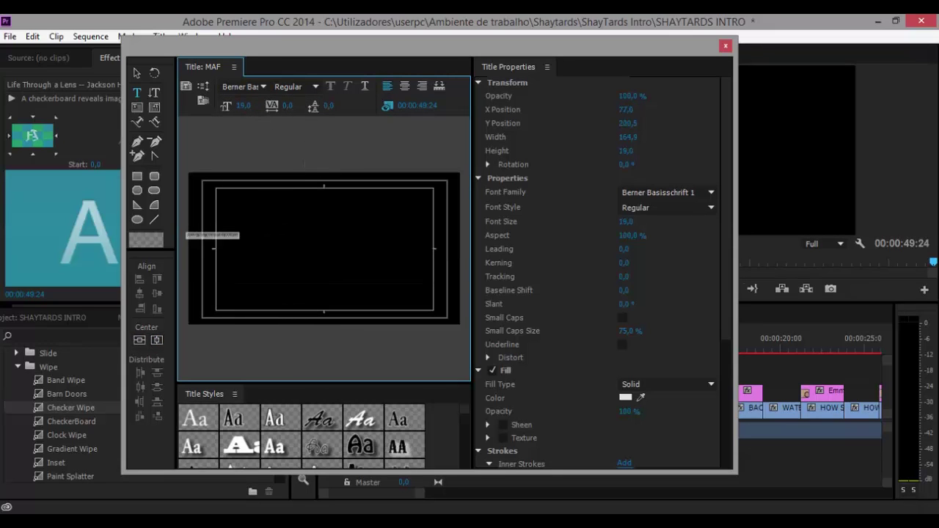
- Move the credit to the top-left corner at size 15 and close the Titler
key("Escape")
left_click(258, 236)
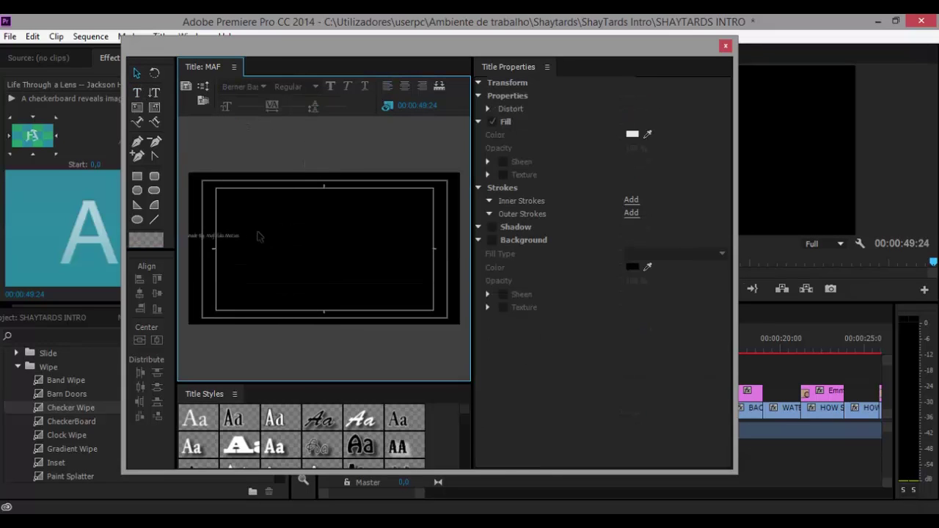
left_click_drag(234, 242, 248, 202)
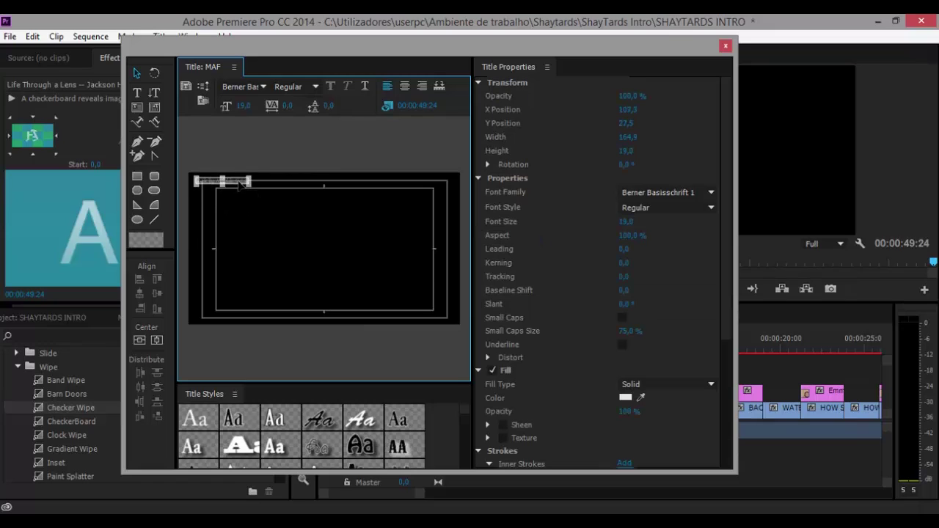
left_click(369, 272)
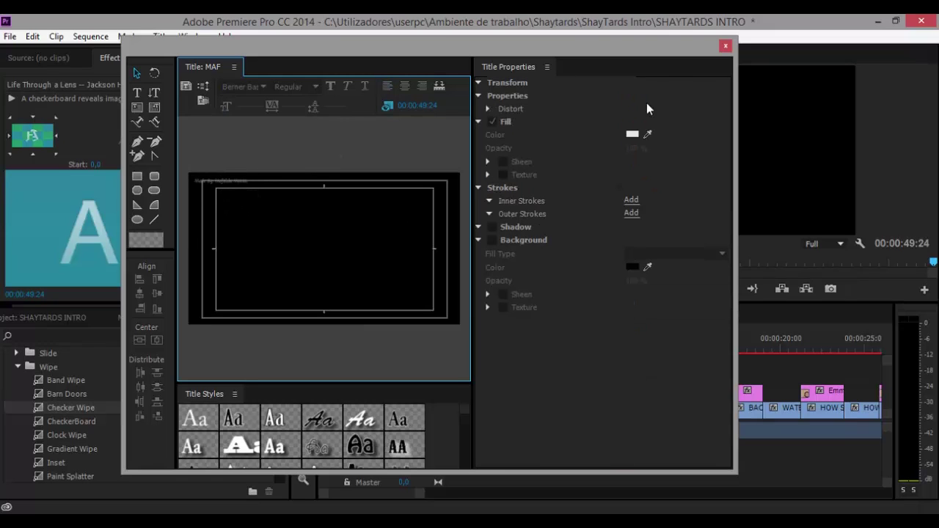
left_click(236, 185)
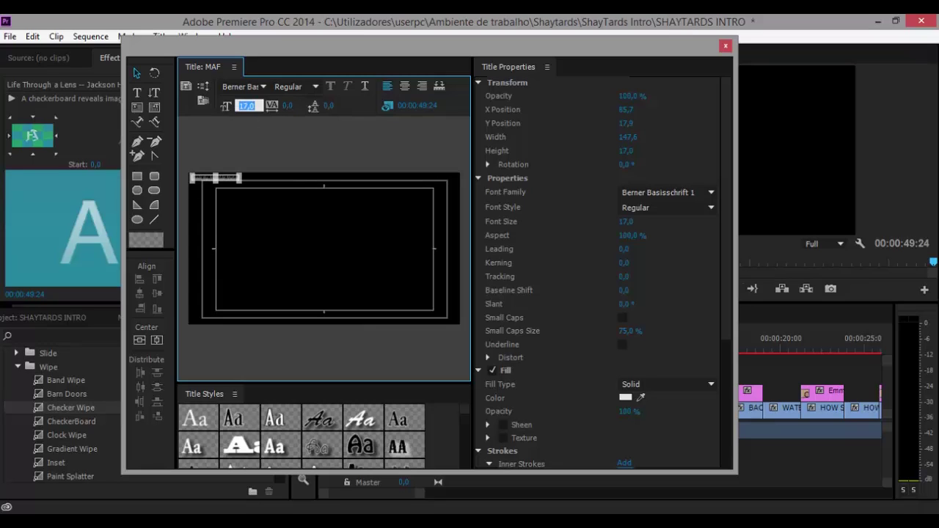
left_click(301, 152)
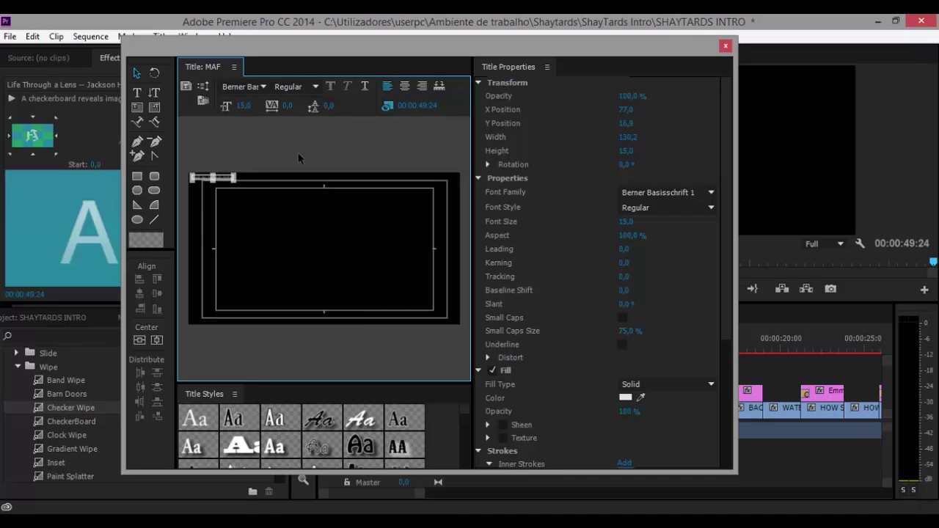
left_click(724, 46)
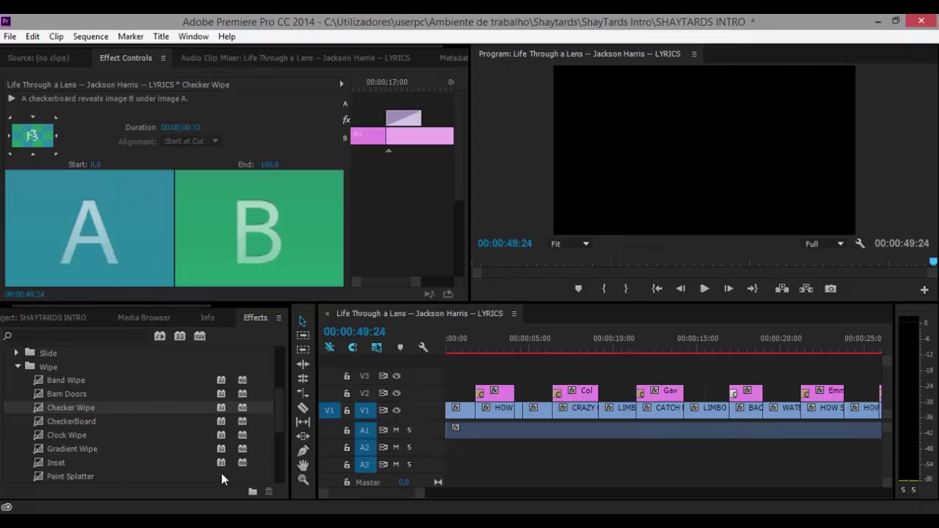
- Place the MAF title on V3 at 0:00 and stretch it to the sequence end
left_click(74, 321)
mouse_move(397, 396)
left_mouse_down()
mouse_move(466, 381)
mouse_move(456, 380)
left_mouse_up()
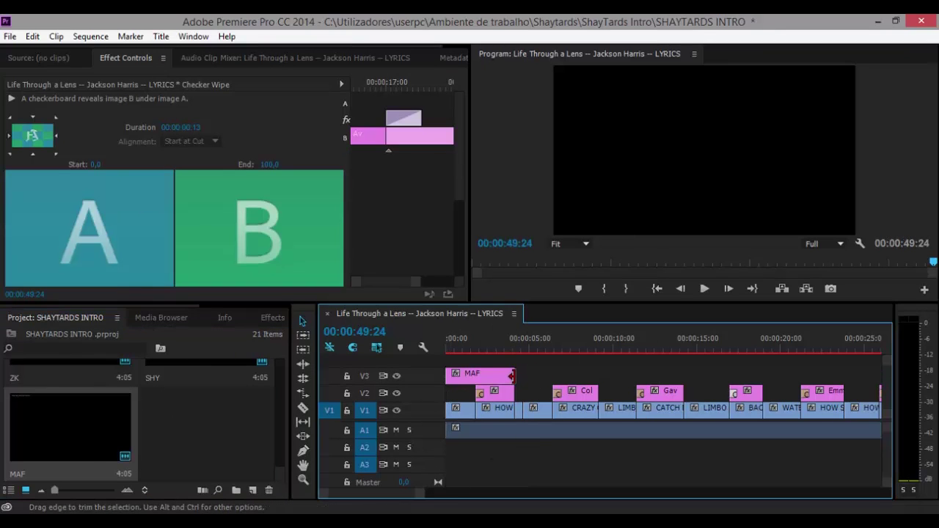
mouse_move(529, 375)
left_mouse_down()
mouse_move(896, 373)
mouse_move(750, 373)
left_mouse_up()
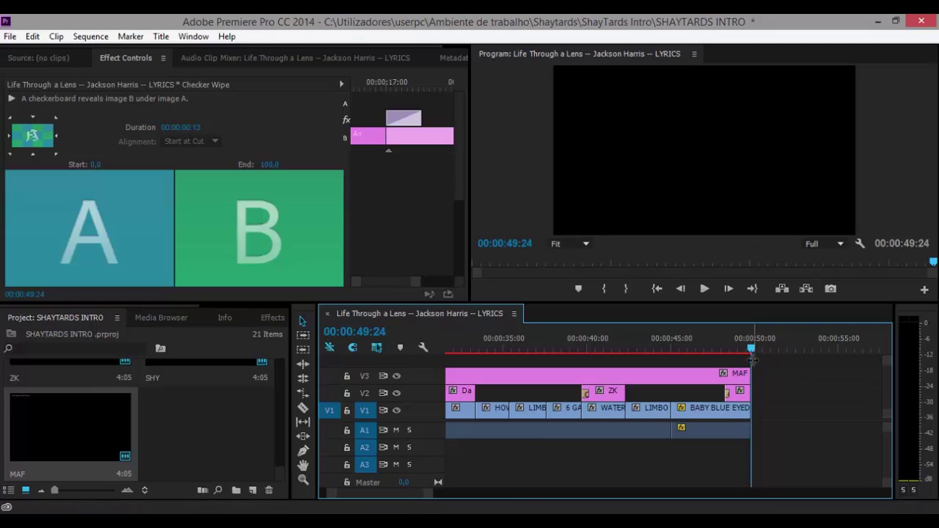
- Jump to the sequence start and enlarge the Program monitor for playback
scroll(407, 496, "up", 5)
left_click(497, 342)
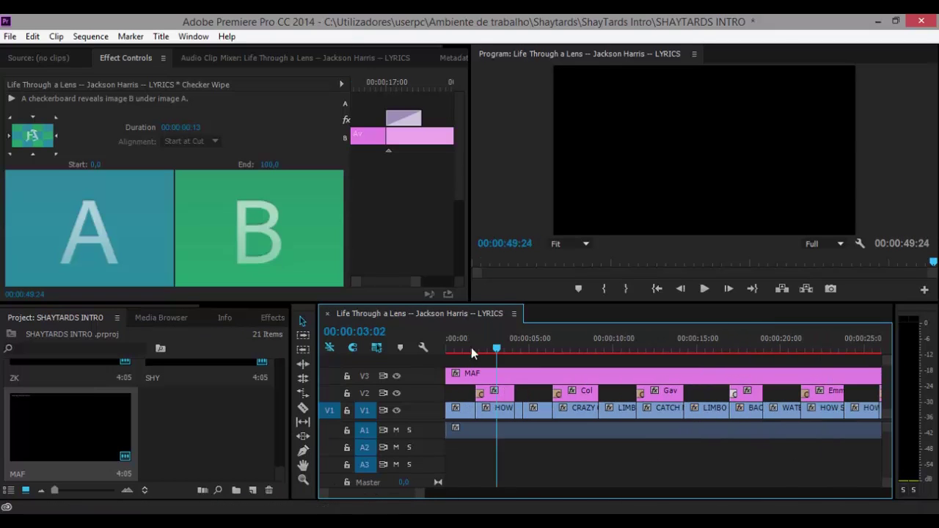
key("Home")
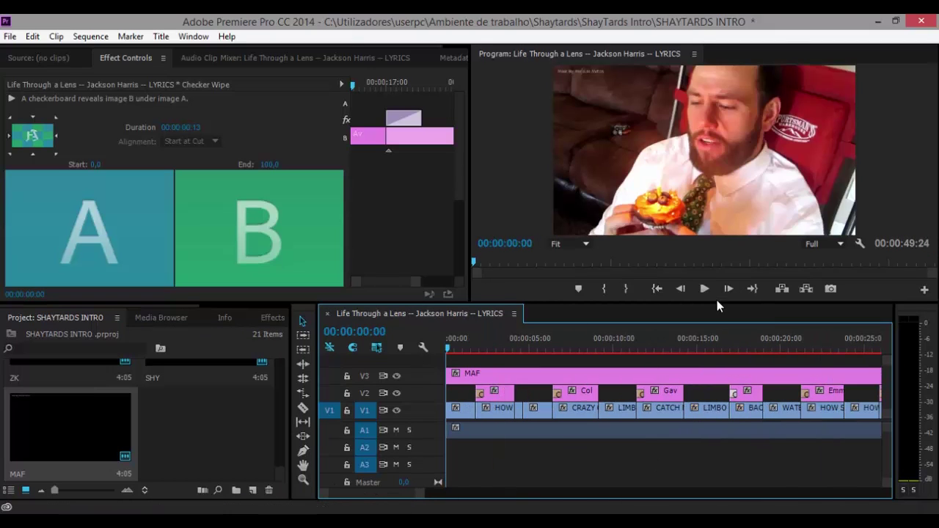
left_click_drag(723, 302, 694, 434)
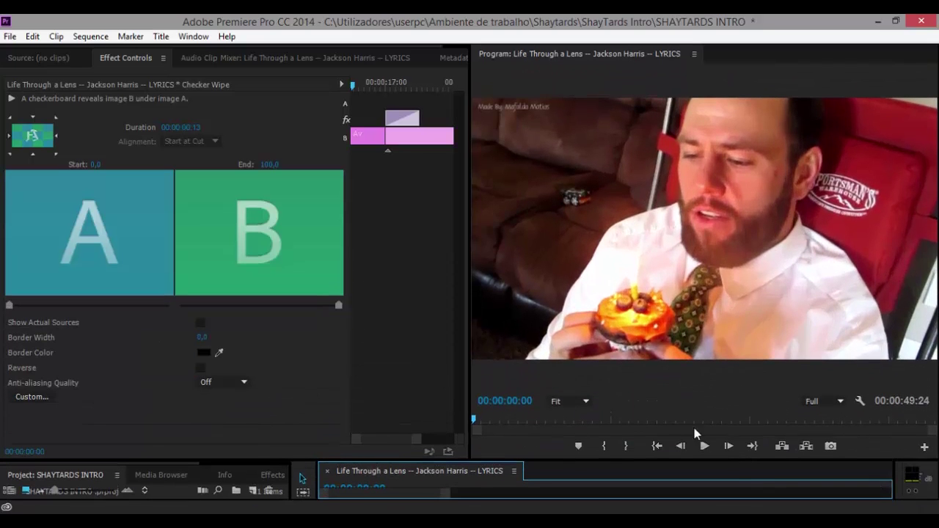
left_click_drag(468, 285, 372, 268)
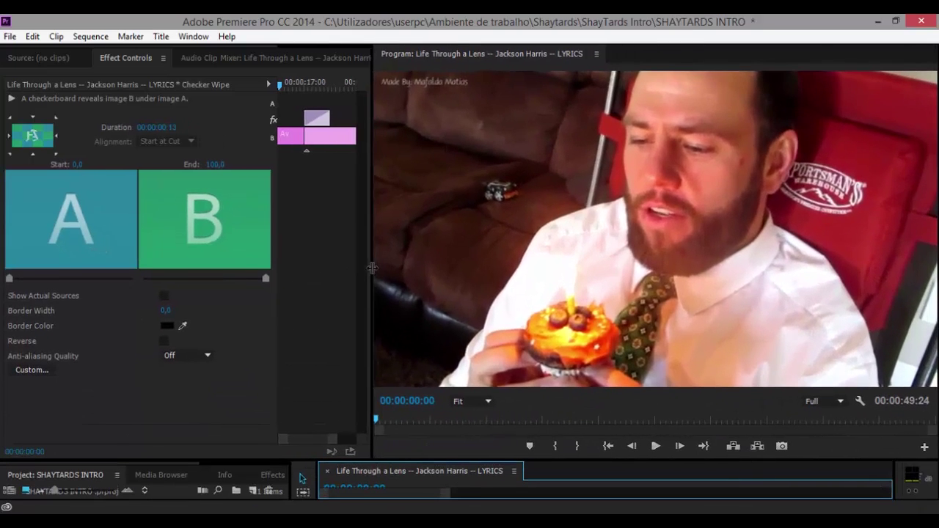